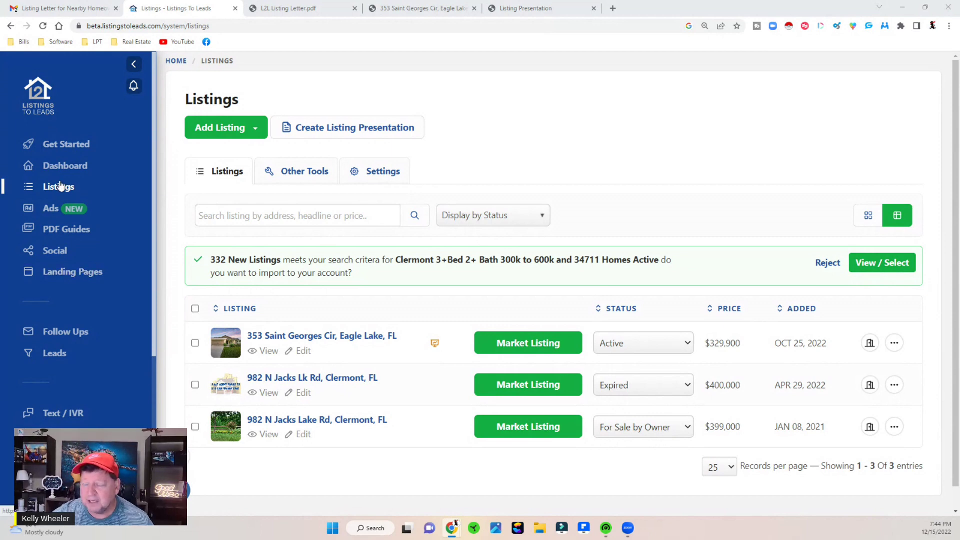
Start a new manual listing, examine the available listing status options, and return to the listings overview
click(232, 128)
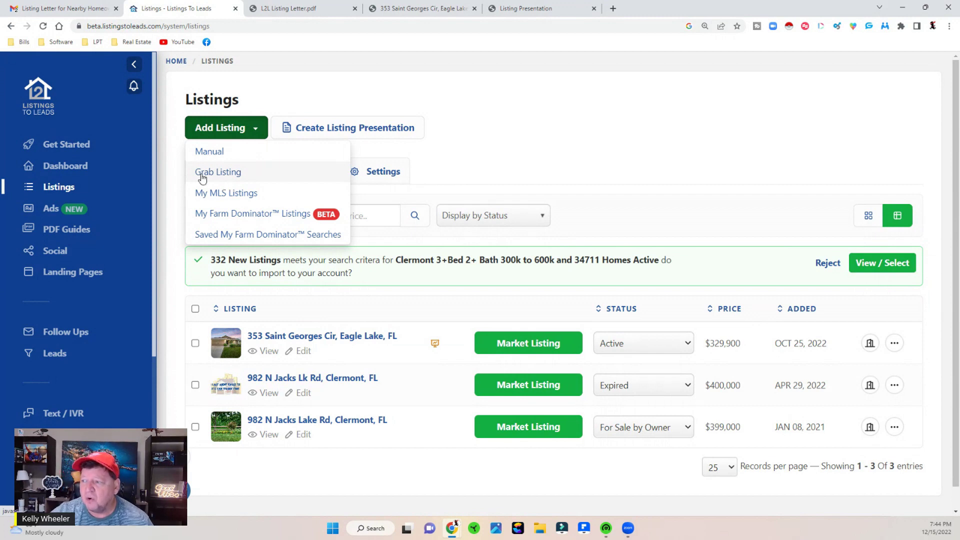
click(216, 151)
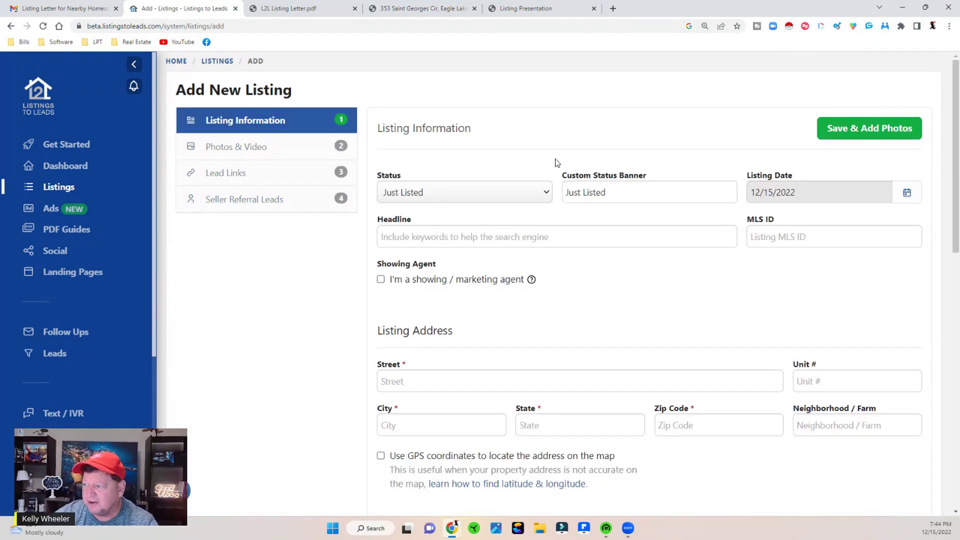
click(520, 195)
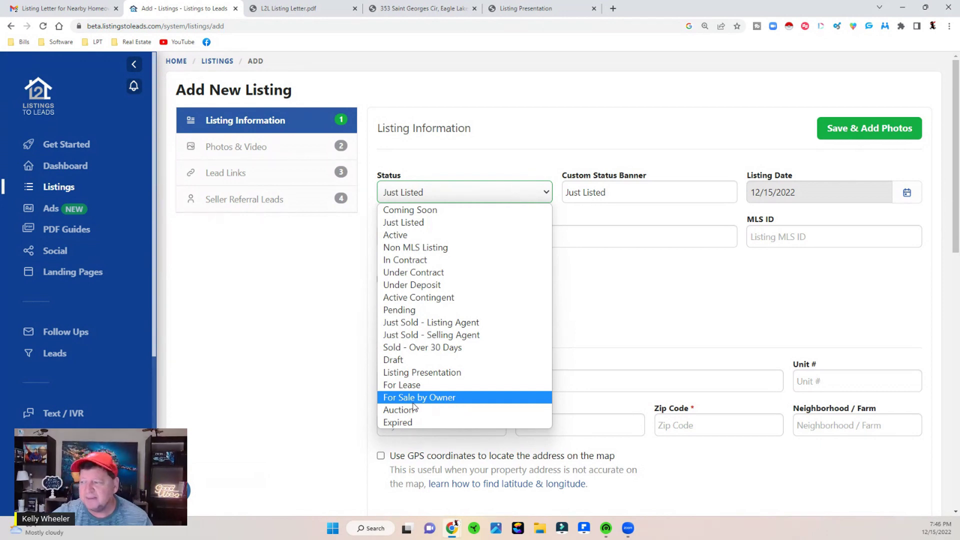
click(59, 189)
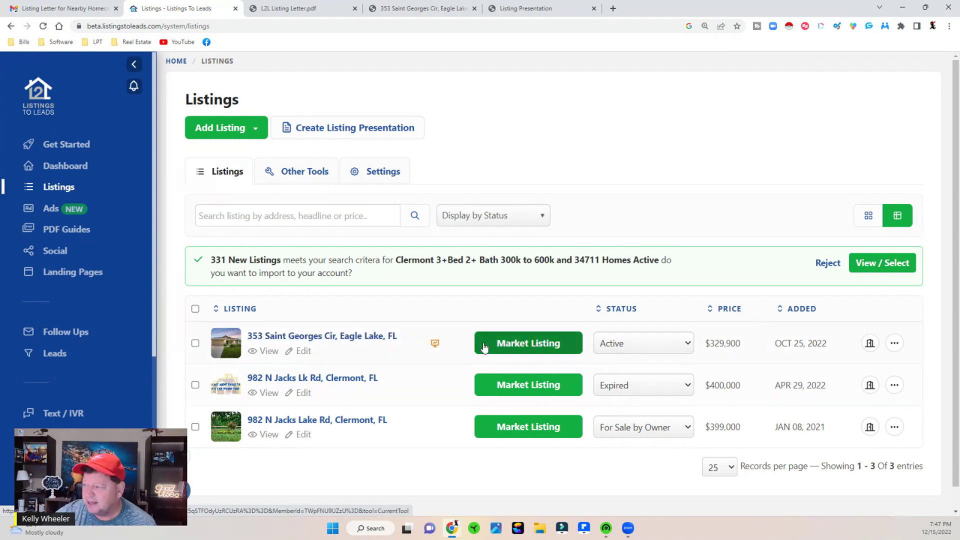
Open the marketing page of the active Eagle Lake listing and look over its available marketing tools
click(522, 348)
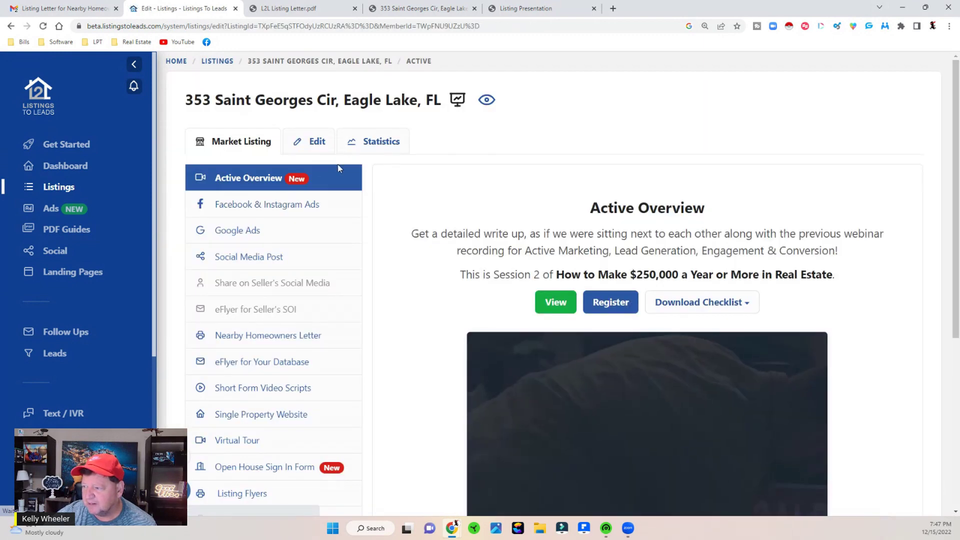
scroll(397, 369, down, 4)
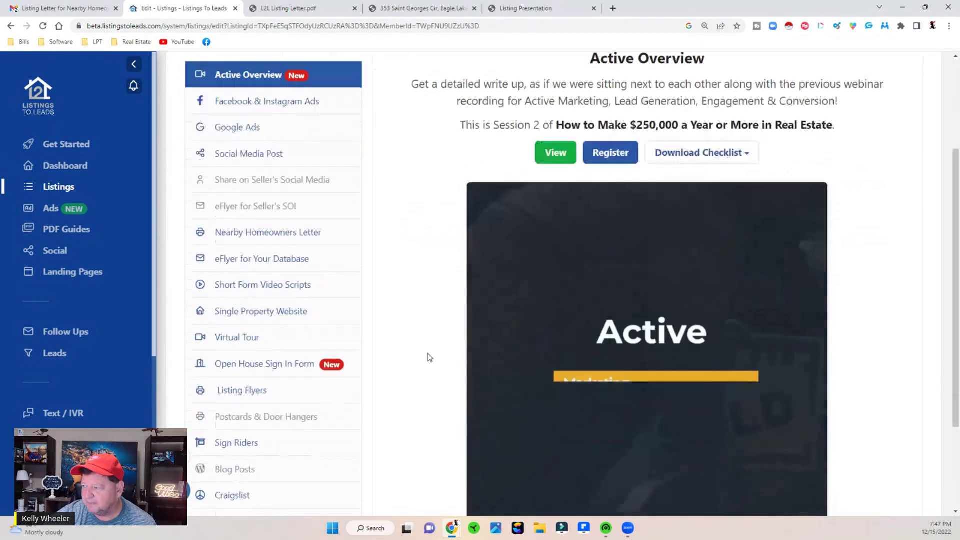
scroll(475, 364, up, 4)
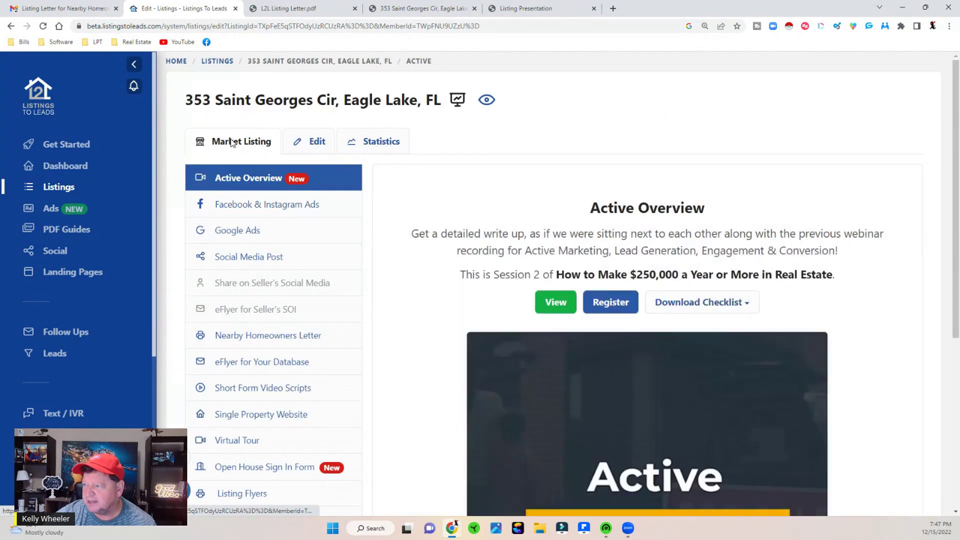
Browse the listing's Facebook & Instagram Ads, Google Ads, Short Form Video Scripts and Listing Flyers
click(227, 205)
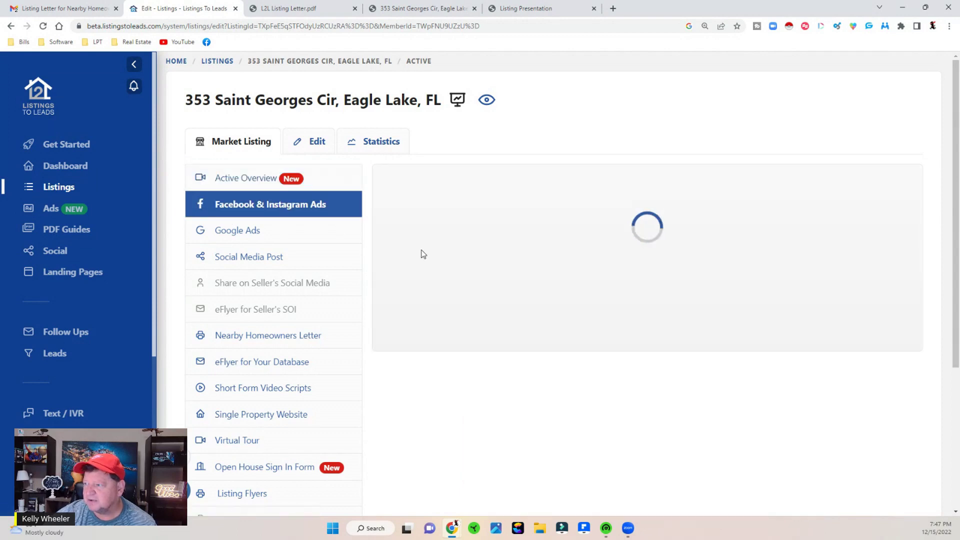
click(236, 235)
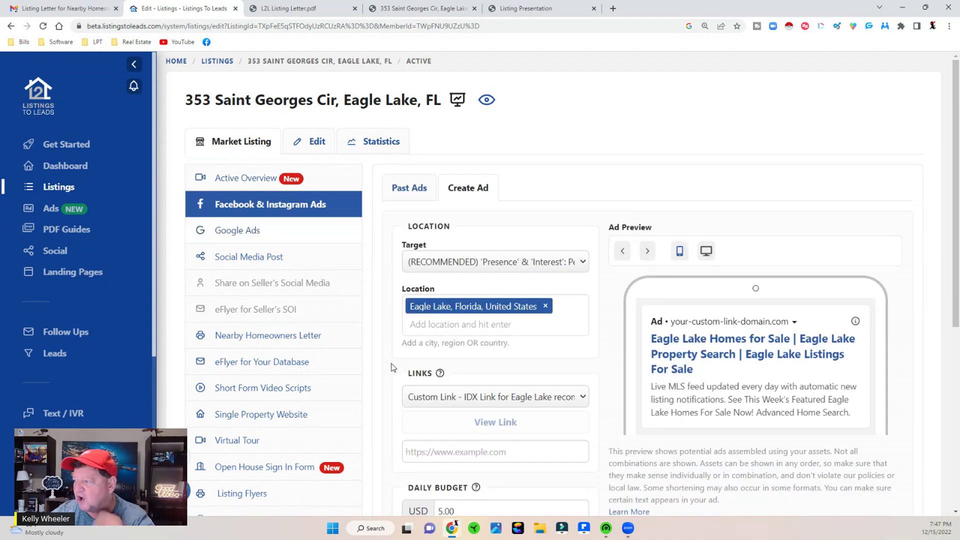
scroll(270, 300, down, 2)
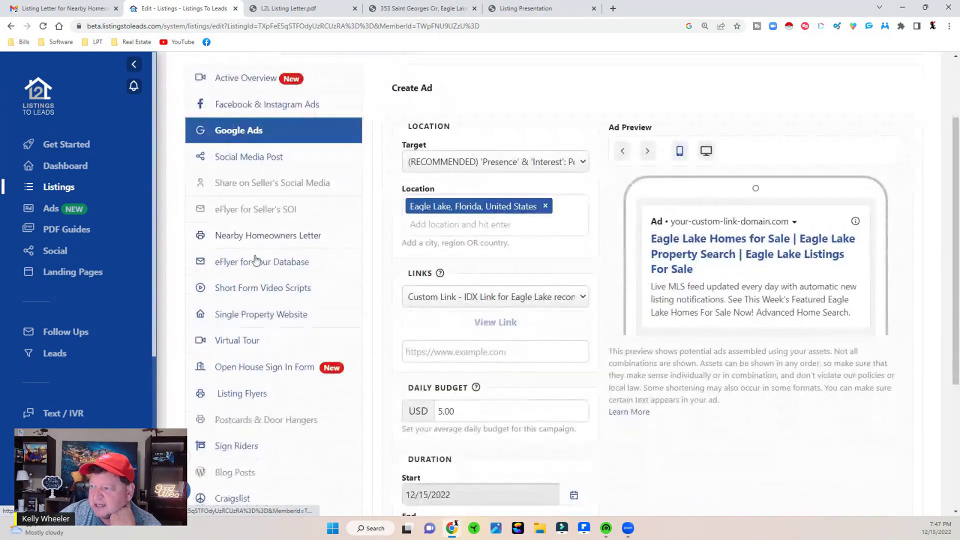
click(251, 261)
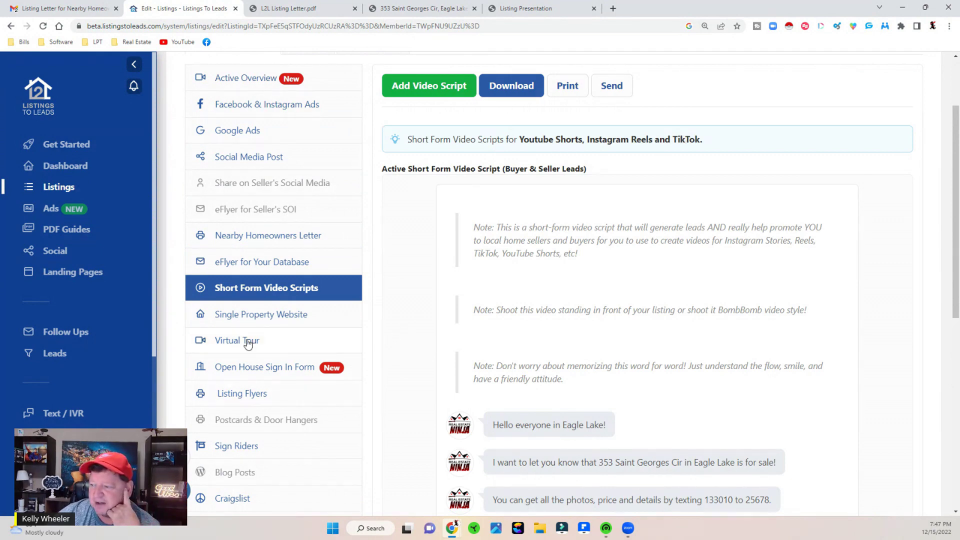
click(245, 395)
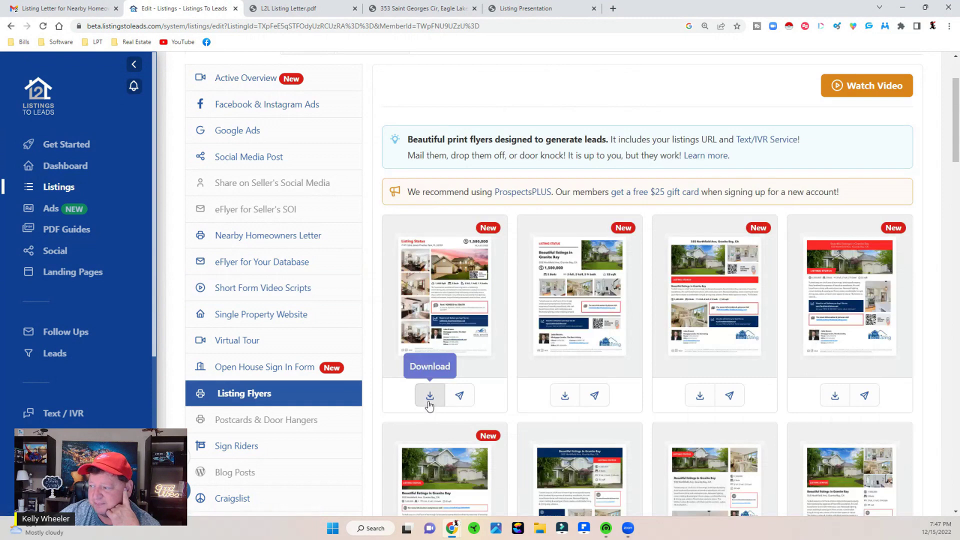
Read through the L2L Listing Letter PDF and view the Eagle Lake home's for-sale e-flyer PDF
click(298, 10)
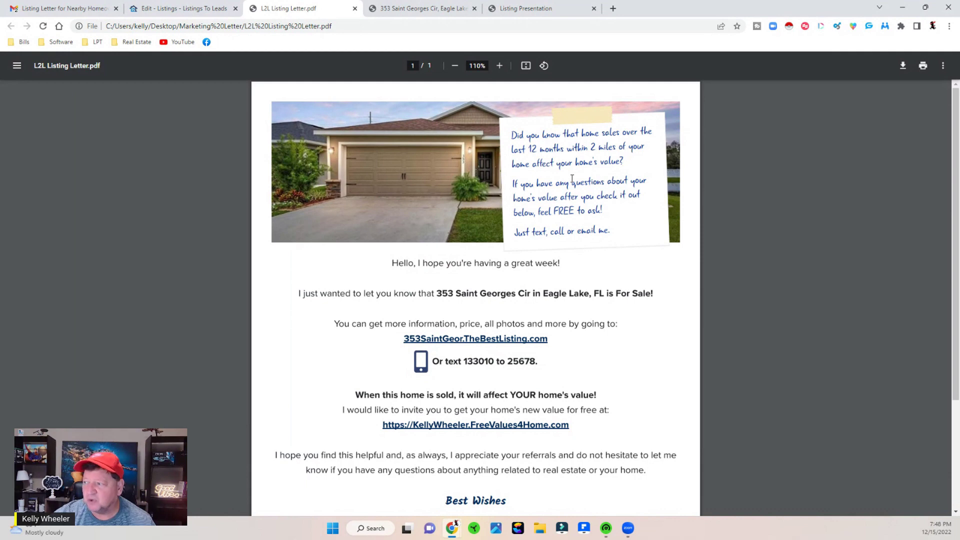
scroll(518, 263, down, 1)
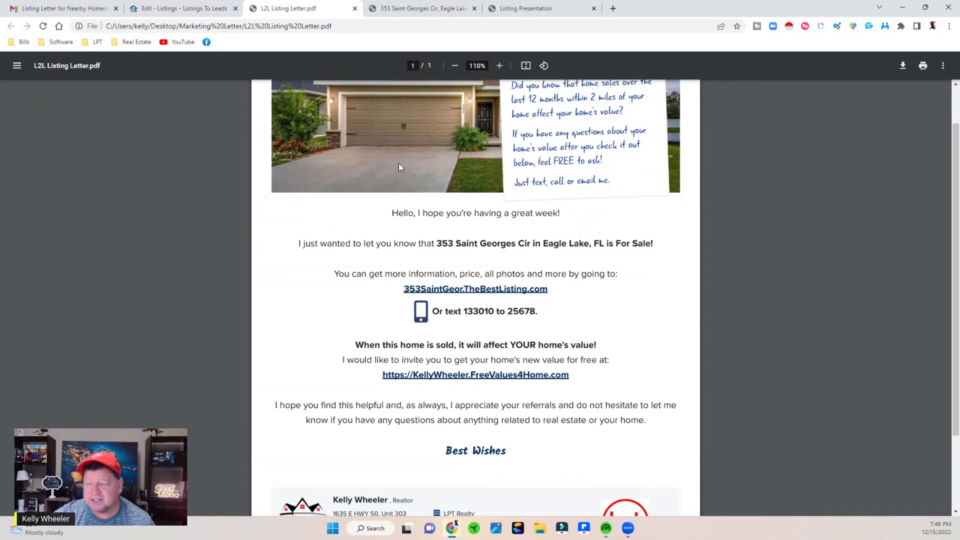
scroll(349, 264, down, 2)
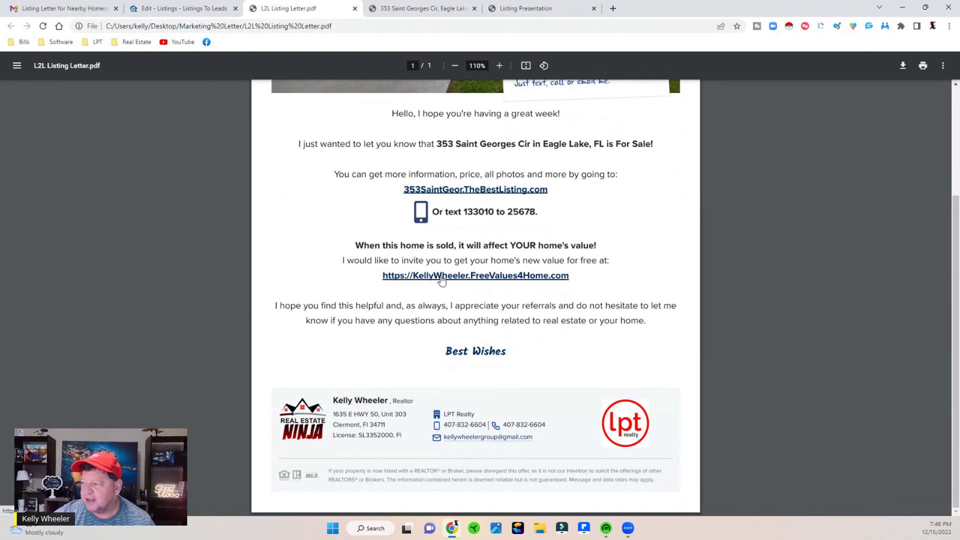
scroll(357, 298, up, 3)
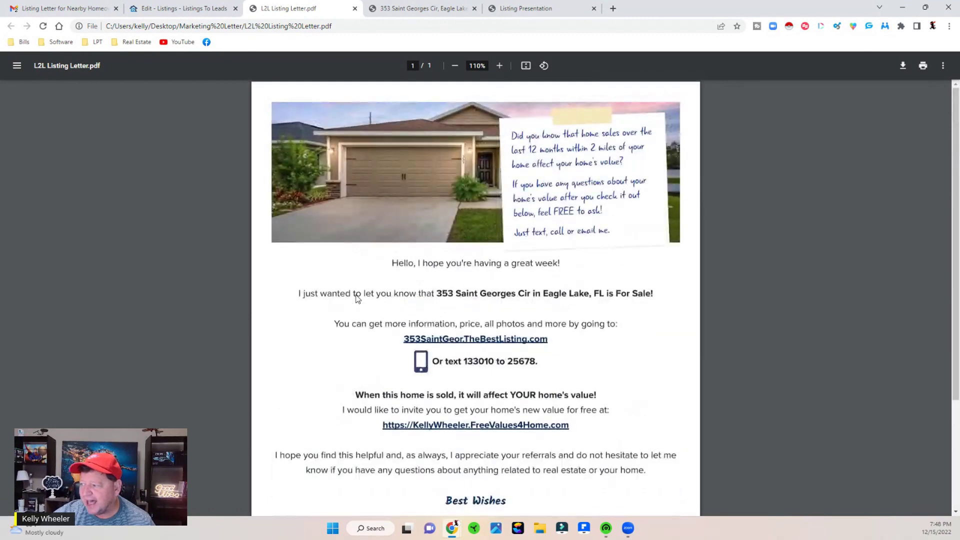
scroll(357, 298, down, 3)
scroll(356, 298, up, 3)
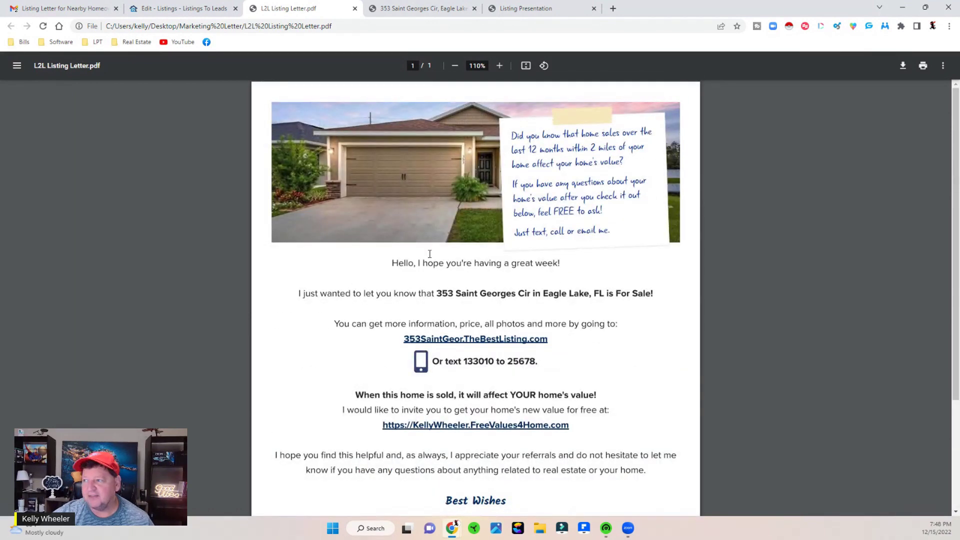
click(190, 8)
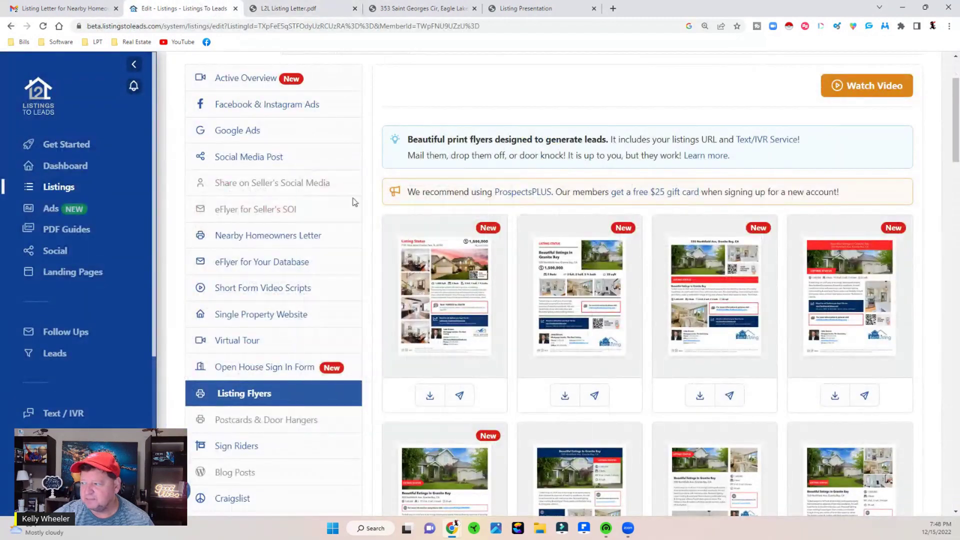
click(451, 14)
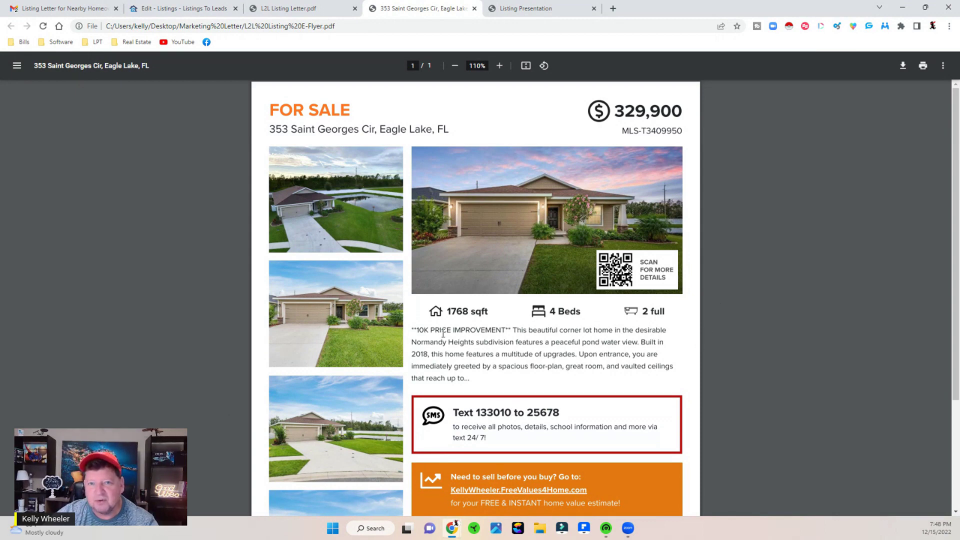
Open the Listing Presentation PDF and read from its cover to the Paid Advertising on Facebook and Instagram page
click(543, 10)
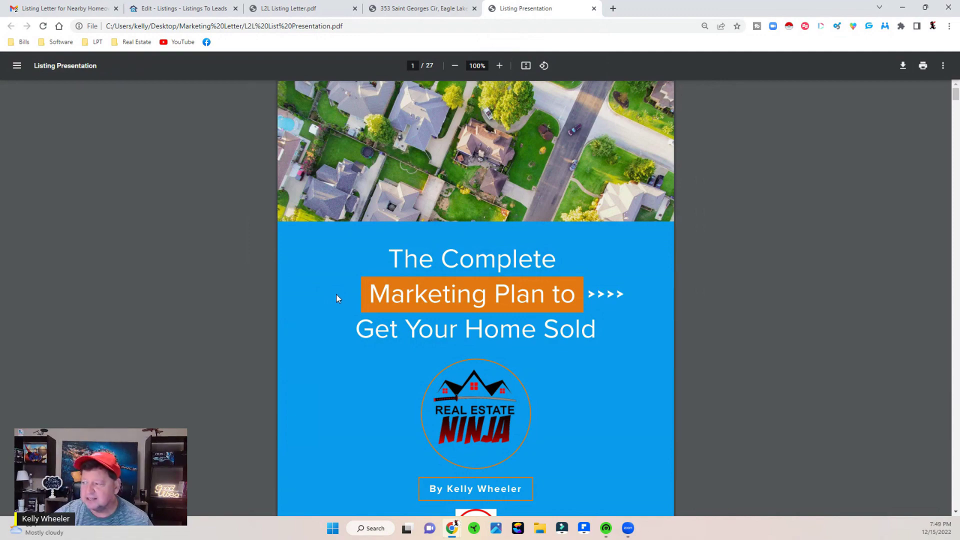
scroll(335, 295, down, 8)
scroll(336, 298, down, 11)
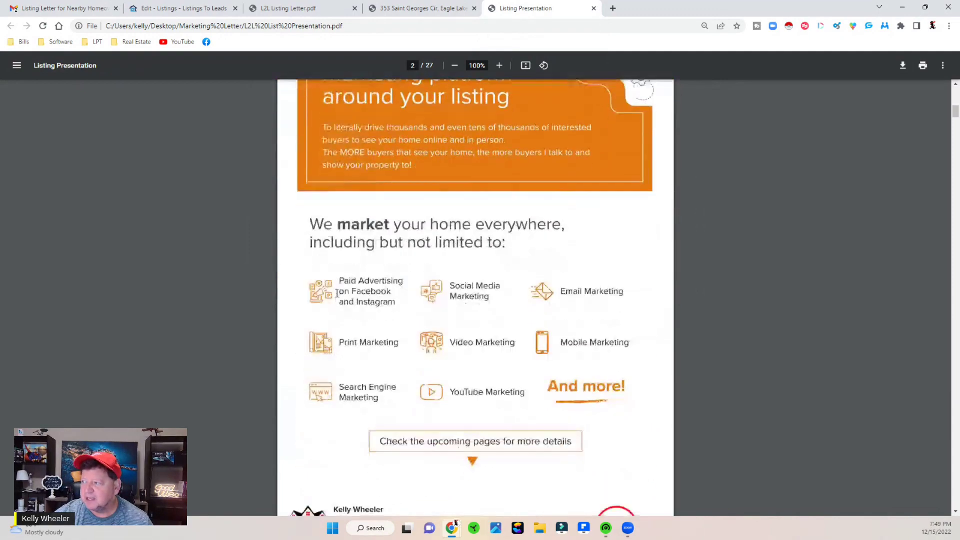
scroll(345, 291, down, 5)
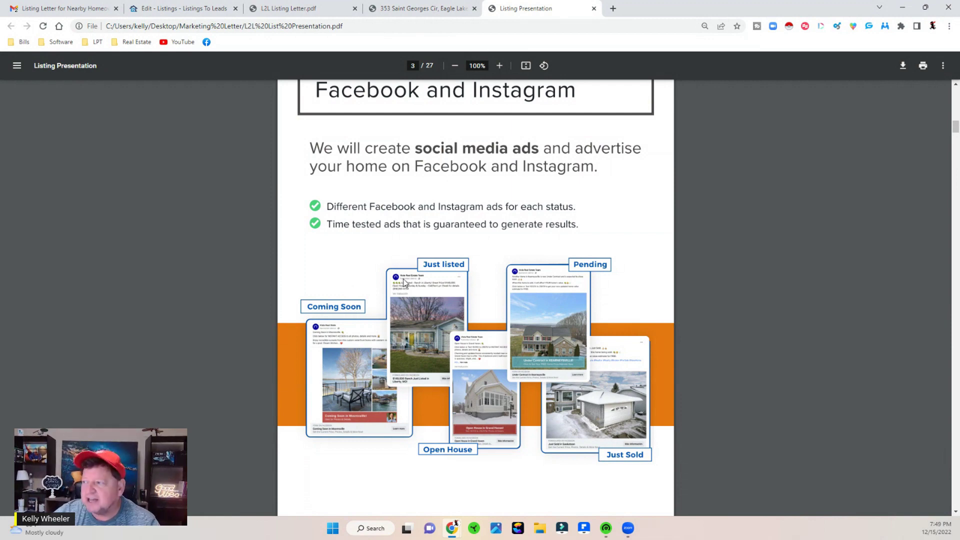
scroll(403, 280, up, 2)
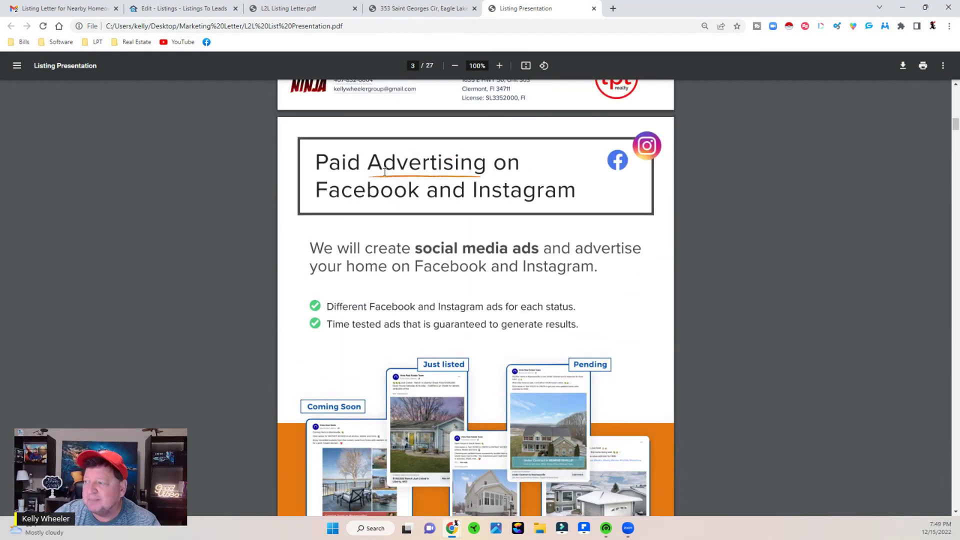
Read the presentation's social media, YouTube, print and Nearby Neighbor Marketing pages
scroll(239, 276, down, 12)
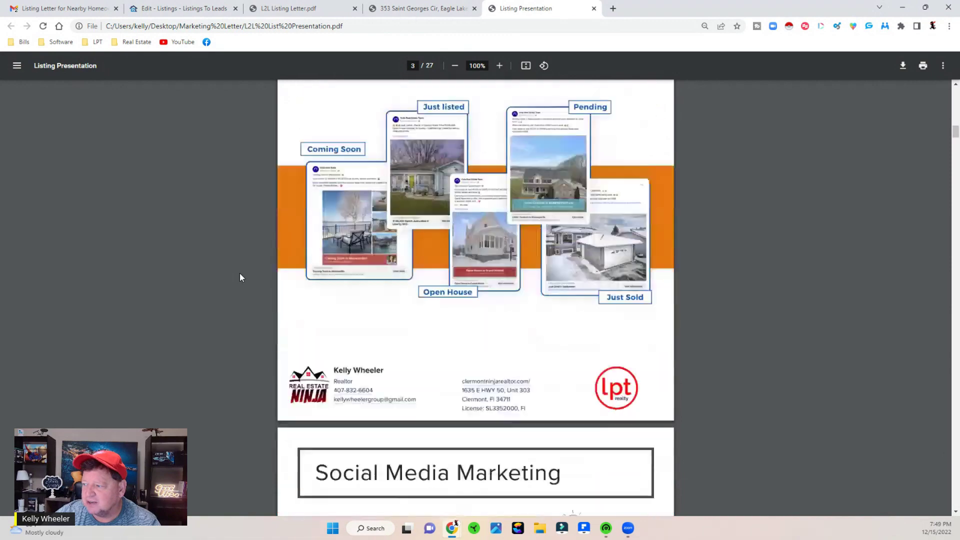
scroll(239, 273, down, 3)
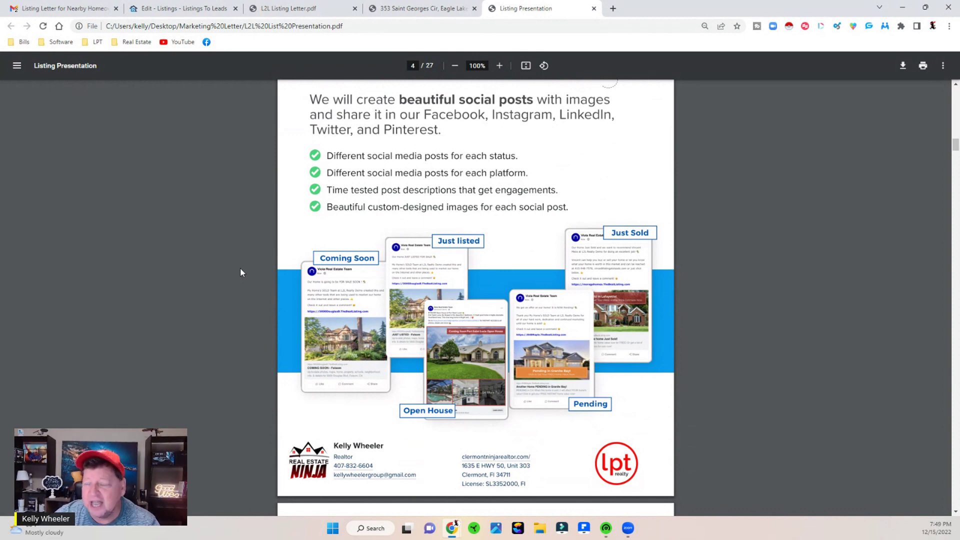
scroll(241, 268, down, 9)
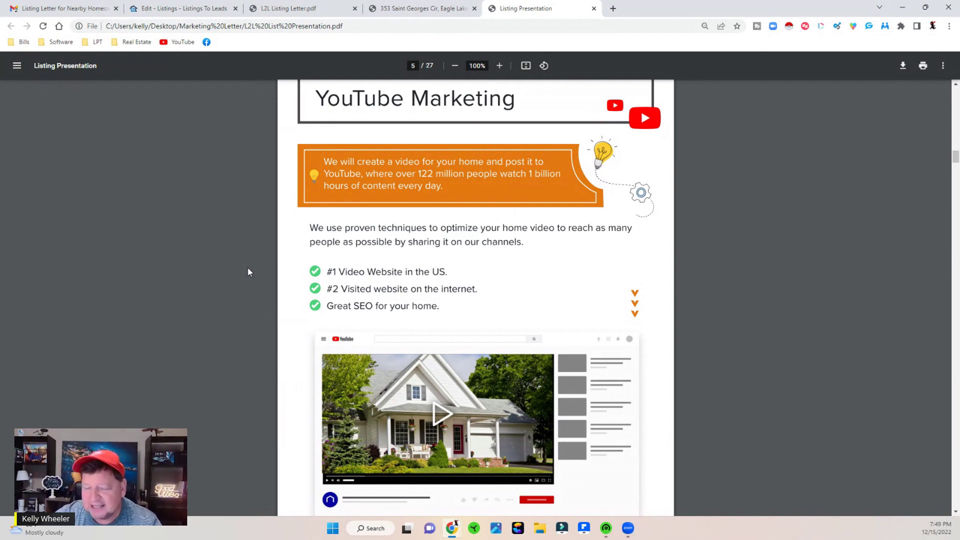
scroll(249, 271, down, 10)
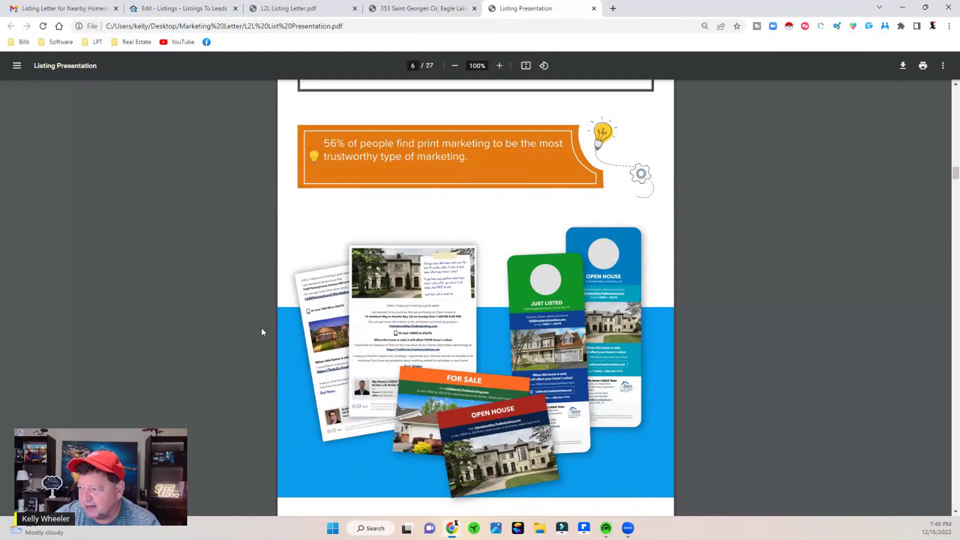
scroll(211, 344, down, 10)
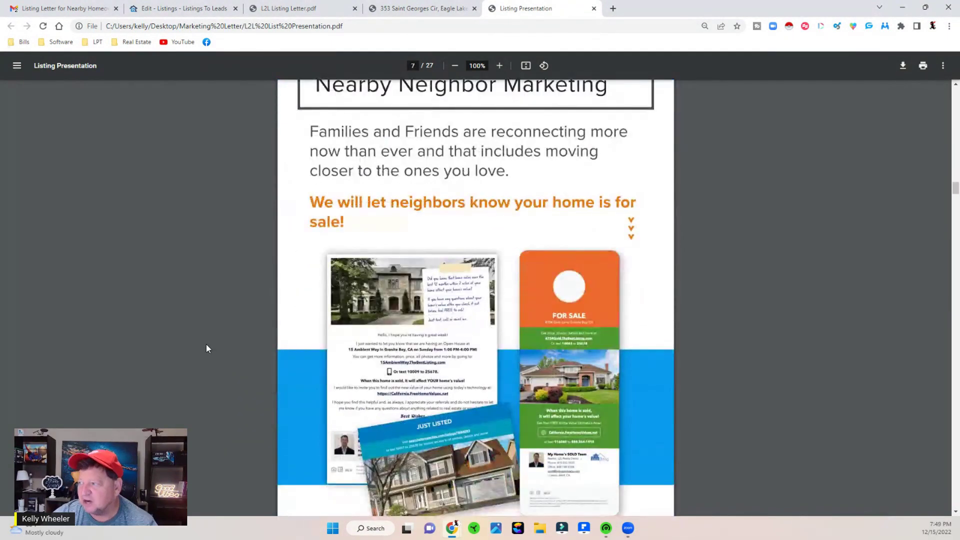
scroll(206, 344, down, 1)
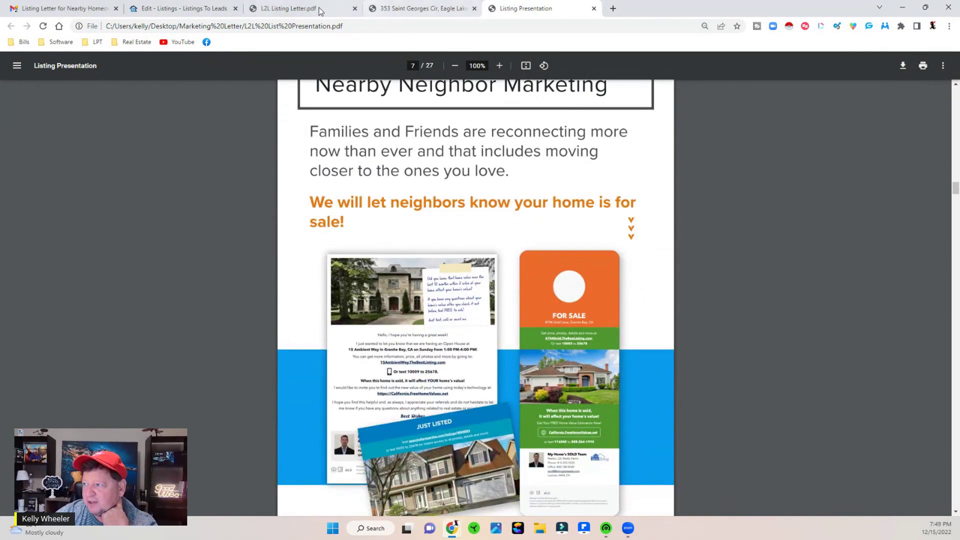
Compare the L2L Listing Letter with the presentation's Nearby Neighbor Marketing page and examine its Email Marketing and Database Marketing pages
click(298, 11)
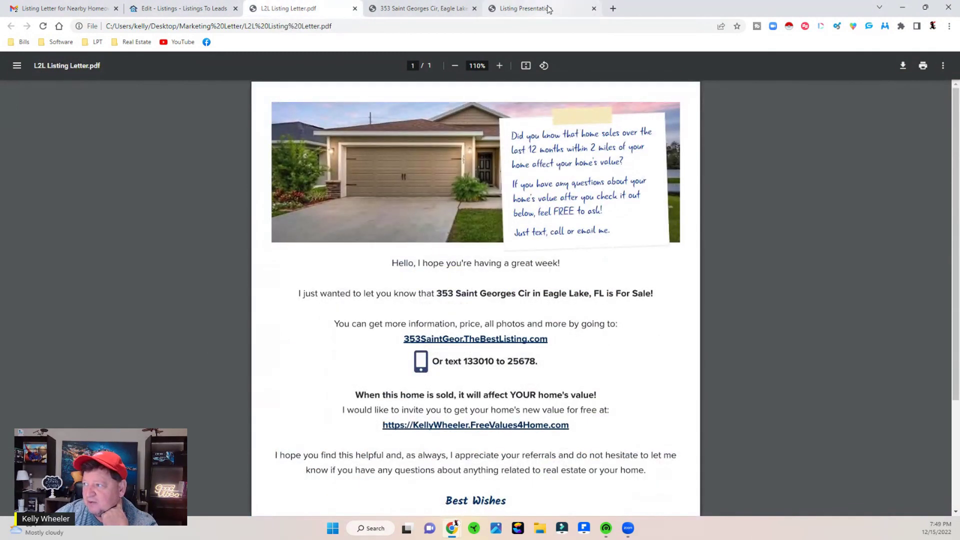
click(549, 9)
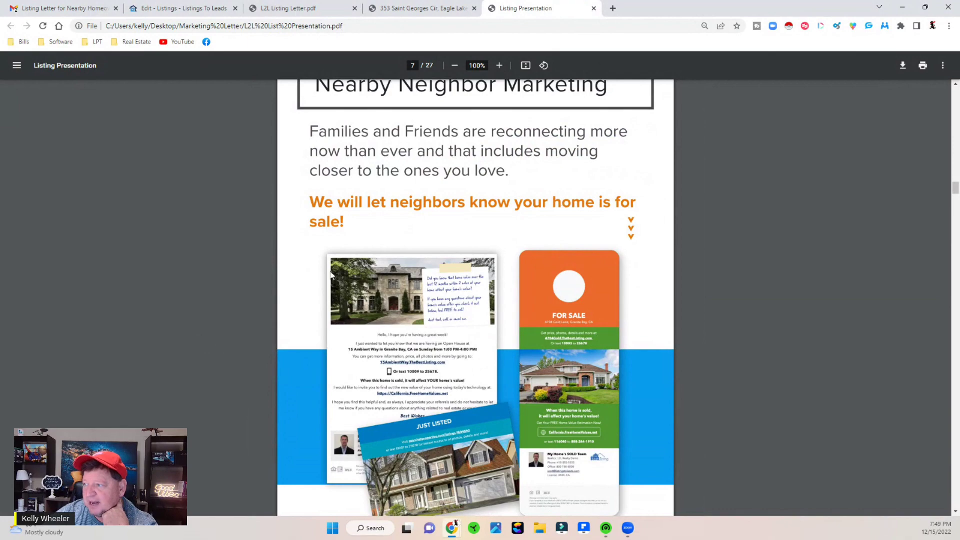
scroll(199, 292, down, 10)
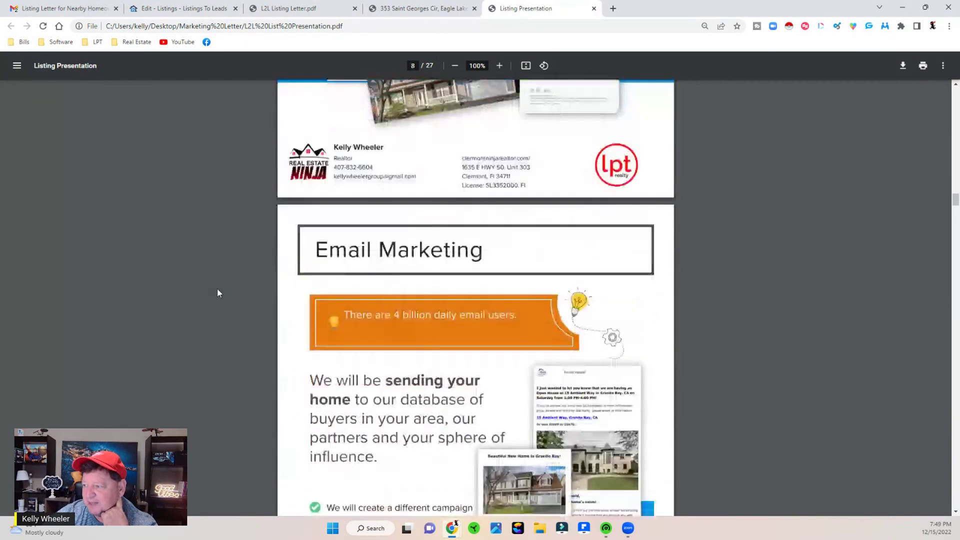
scroll(218, 287, down, 7)
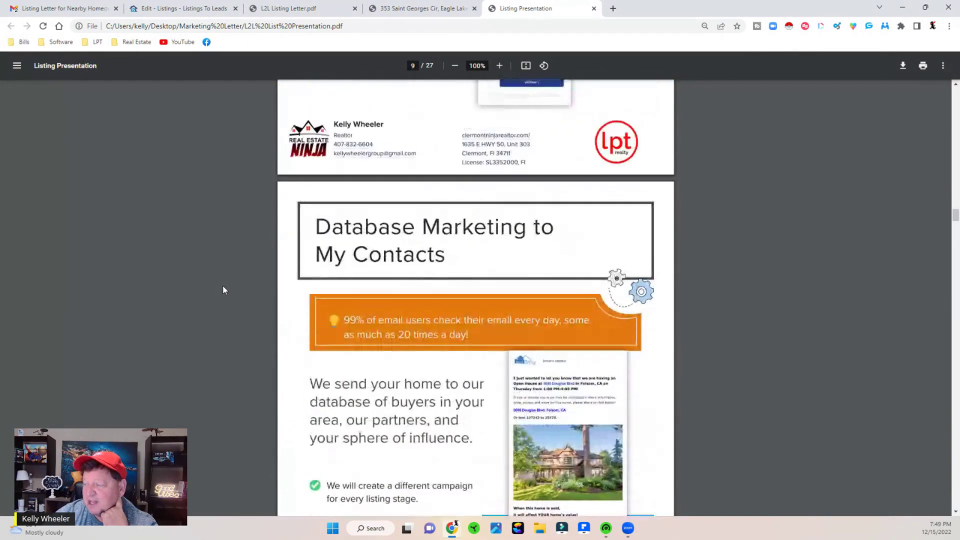
scroll(223, 285, up, 6)
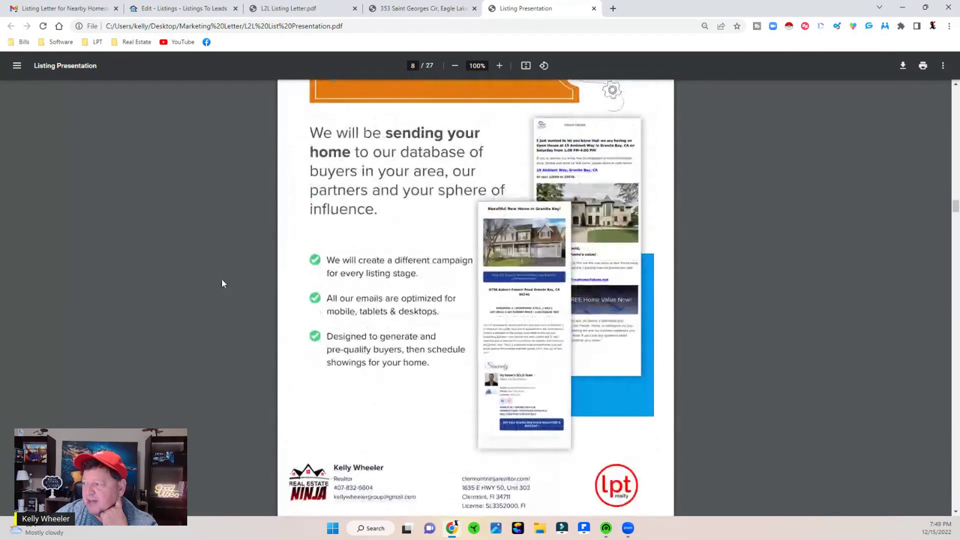
click(318, 11)
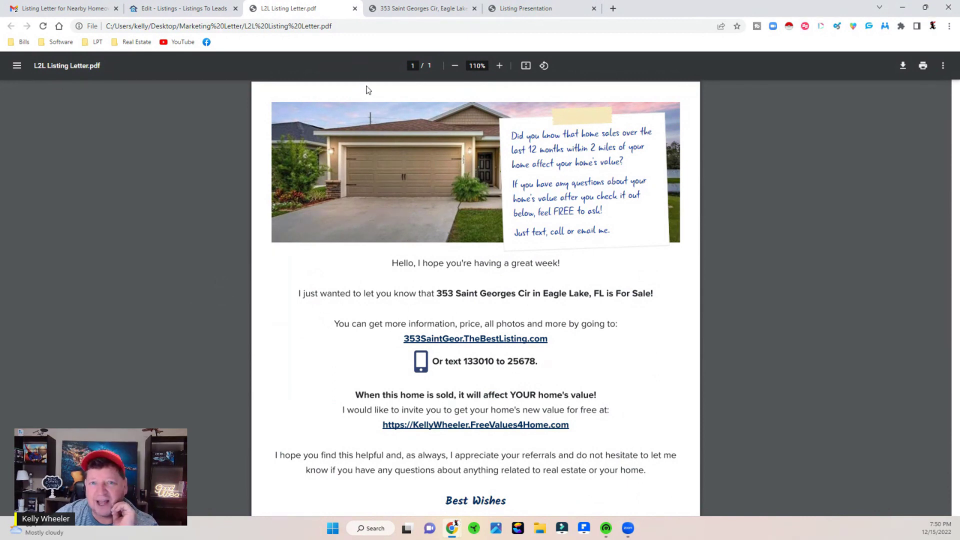
Read the Listing Presentation's Database Marketing to My Contacts, Seller Sphere Of Influence and short-form video pages
click(553, 8)
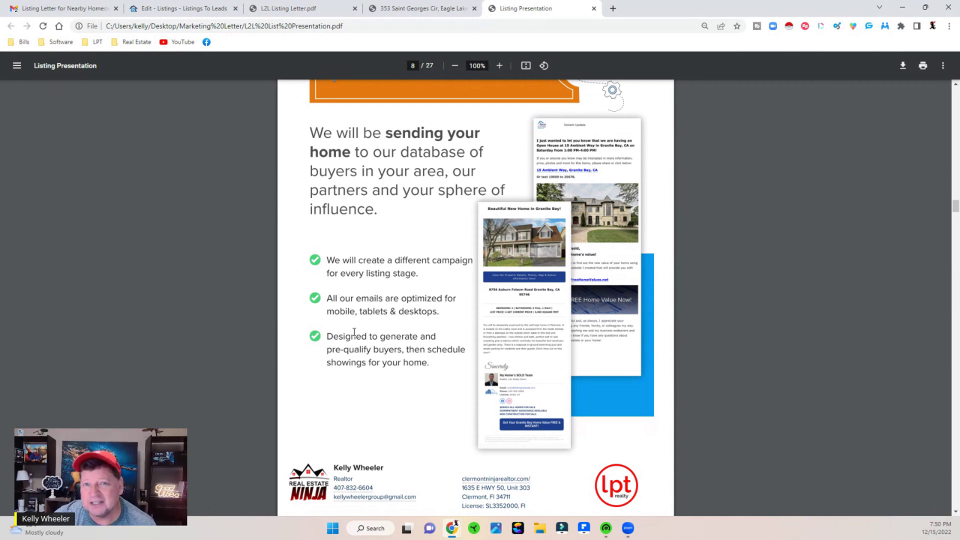
scroll(292, 347, down, 9)
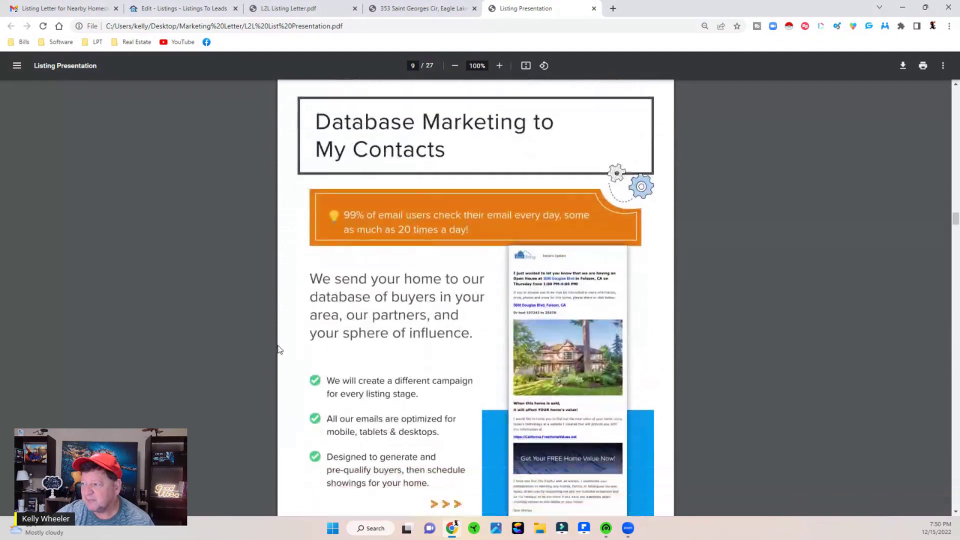
scroll(278, 349, down, 1)
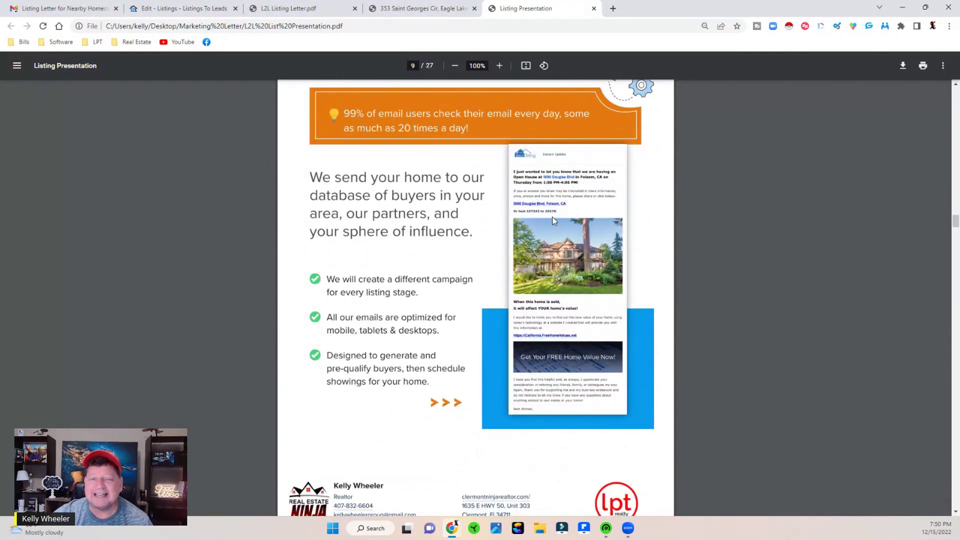
scroll(247, 299, down, 10)
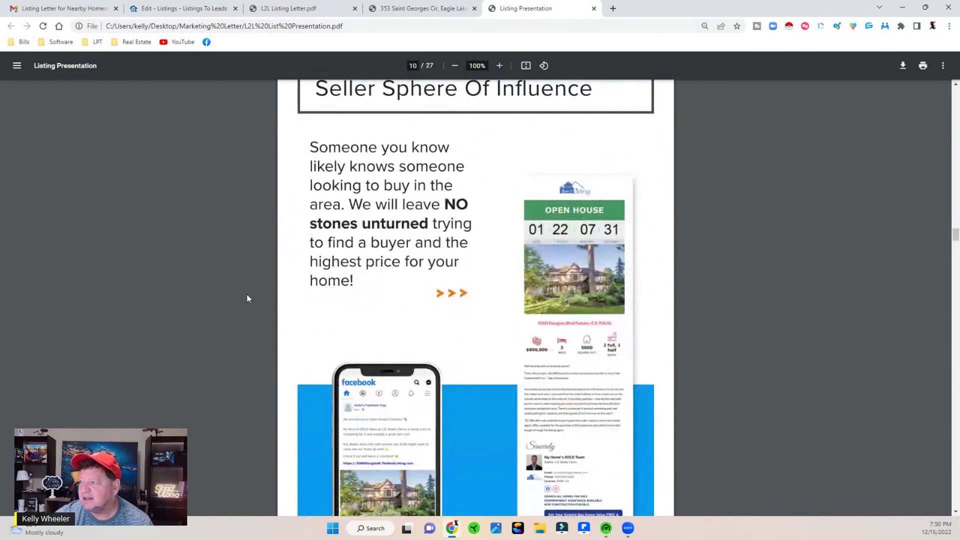
scroll(249, 298, up, 2)
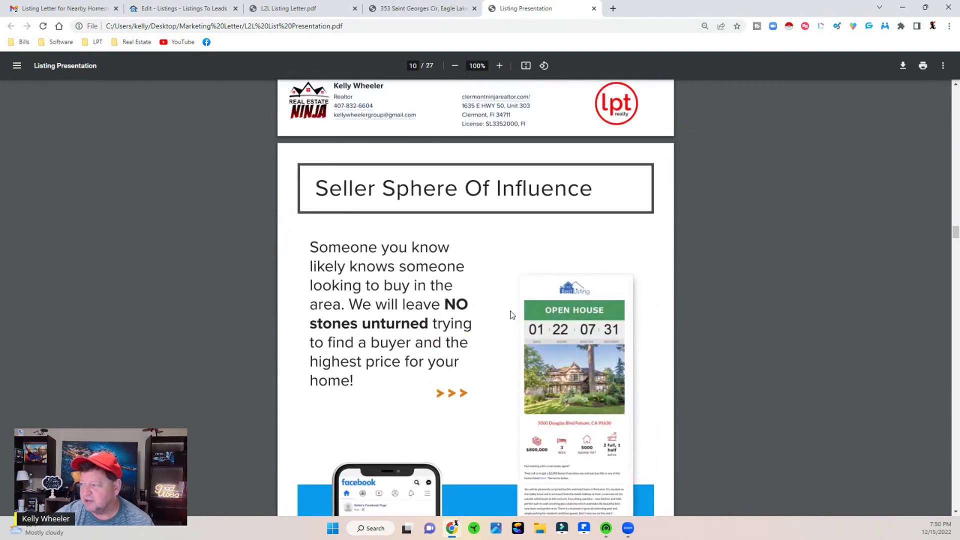
scroll(511, 314, down, 2)
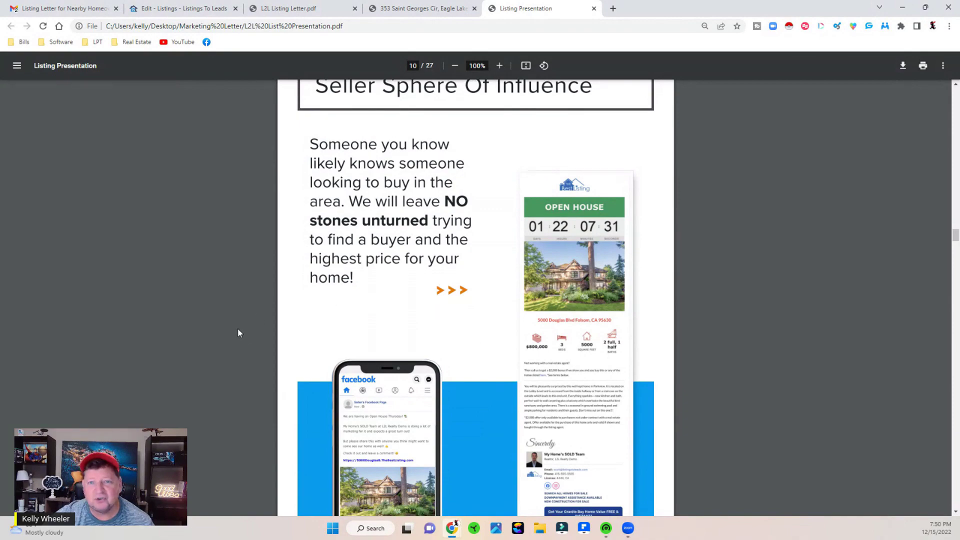
scroll(238, 332, down, 10)
scroll(241, 330, down, 1)
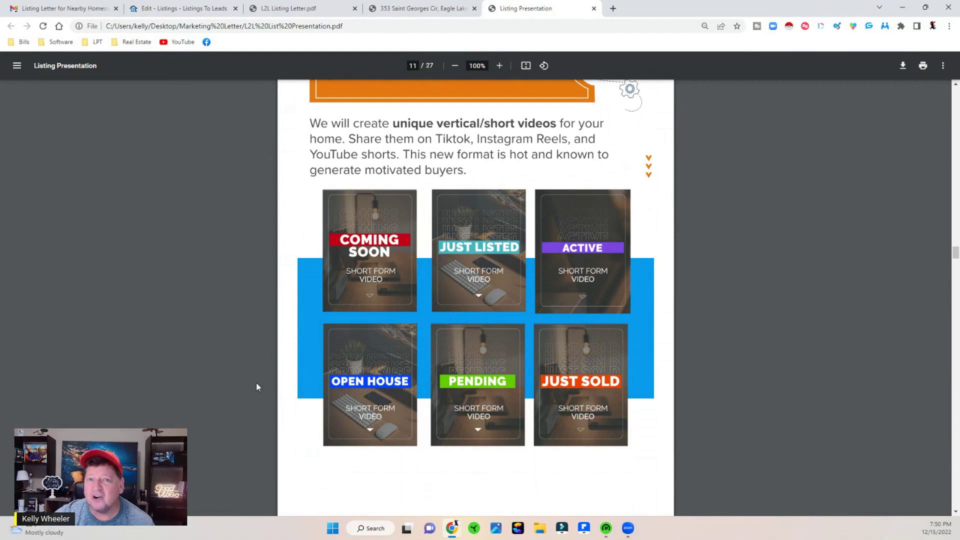
Read the presentation's pages from Listing Websites & Virtual Tours through Listing Flyers and Text / IVR & Sign Riders to Mobile Marketing
scroll(256, 380, down, 10)
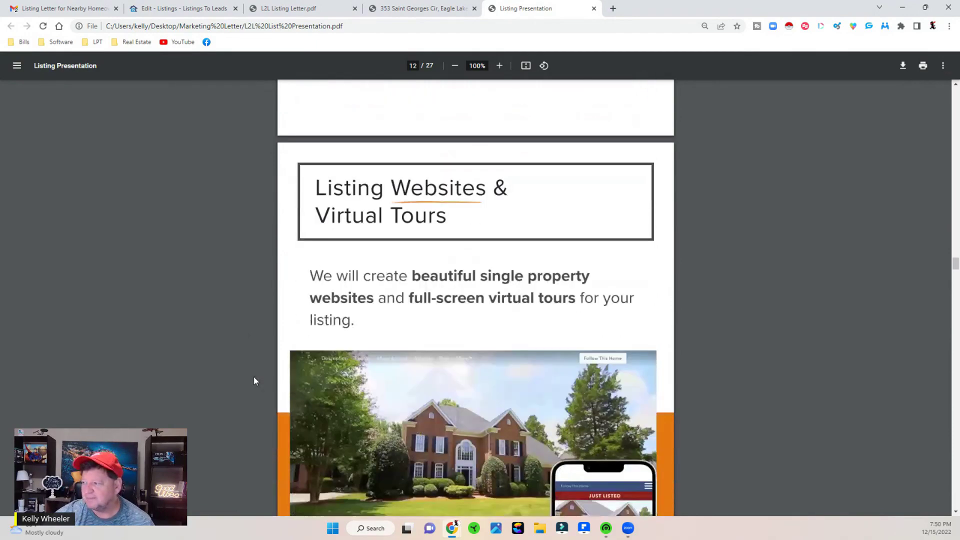
scroll(254, 378, down, 10)
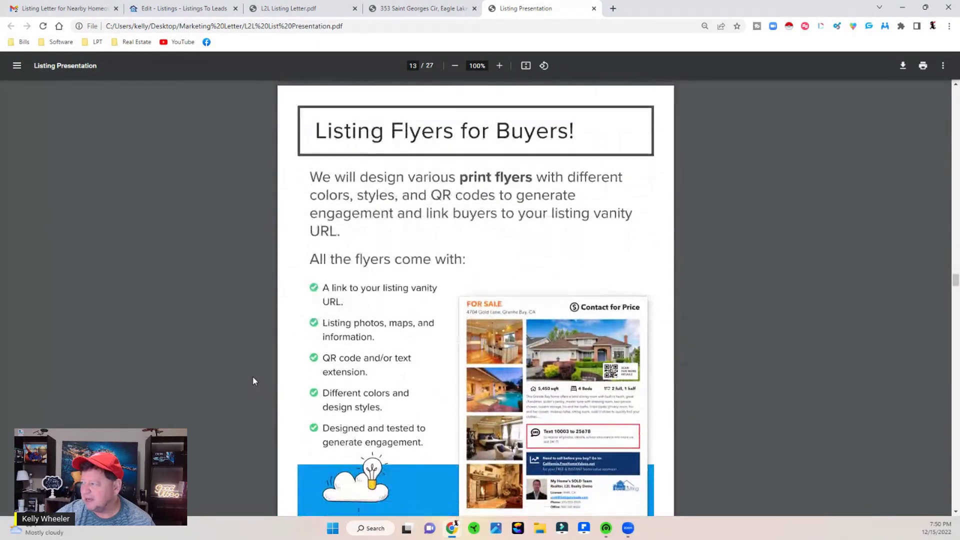
scroll(253, 381, down, 10)
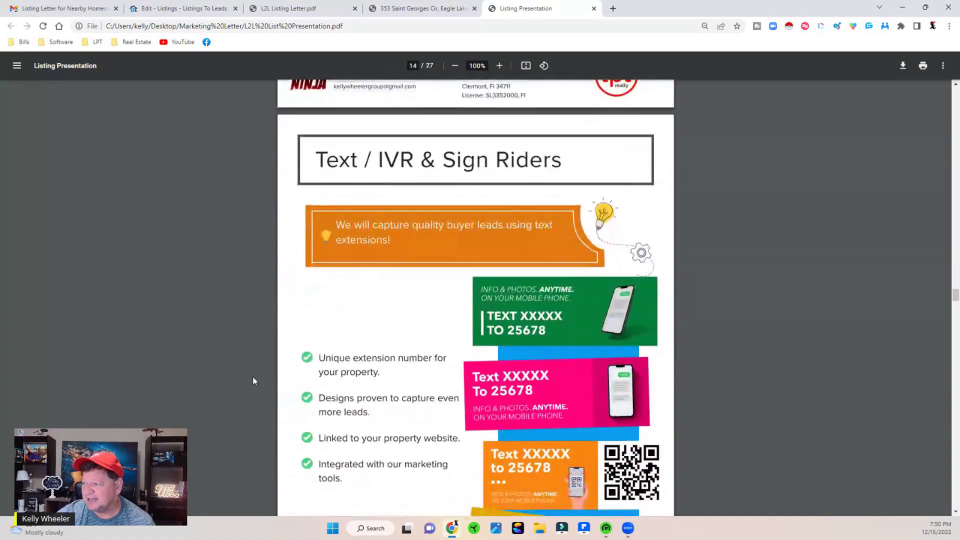
scroll(376, 280, up, 2)
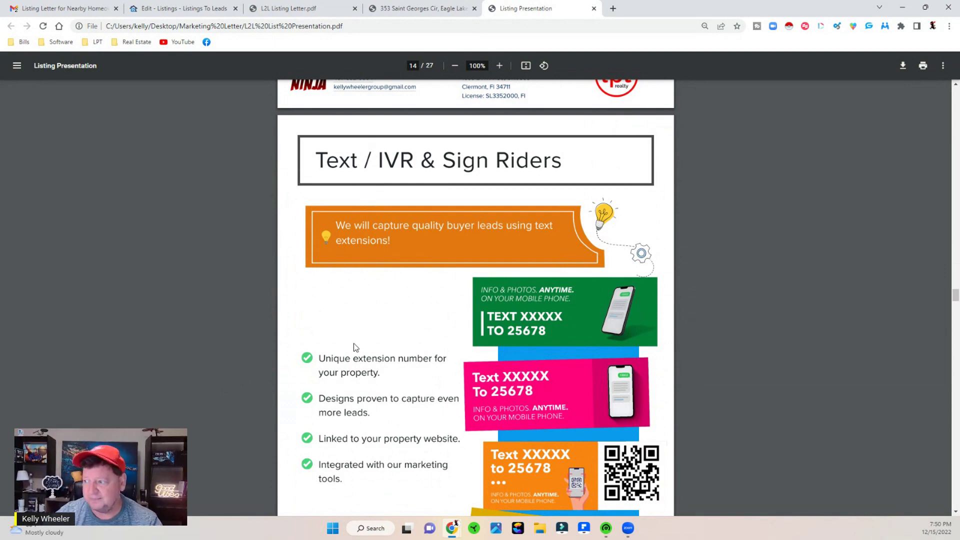
scroll(288, 306, down, 6)
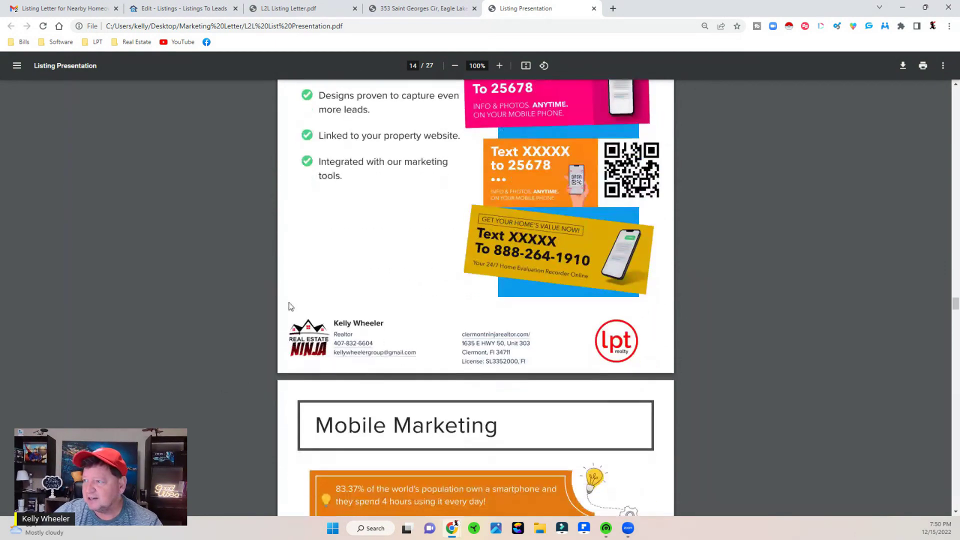
scroll(289, 306, down, 5)
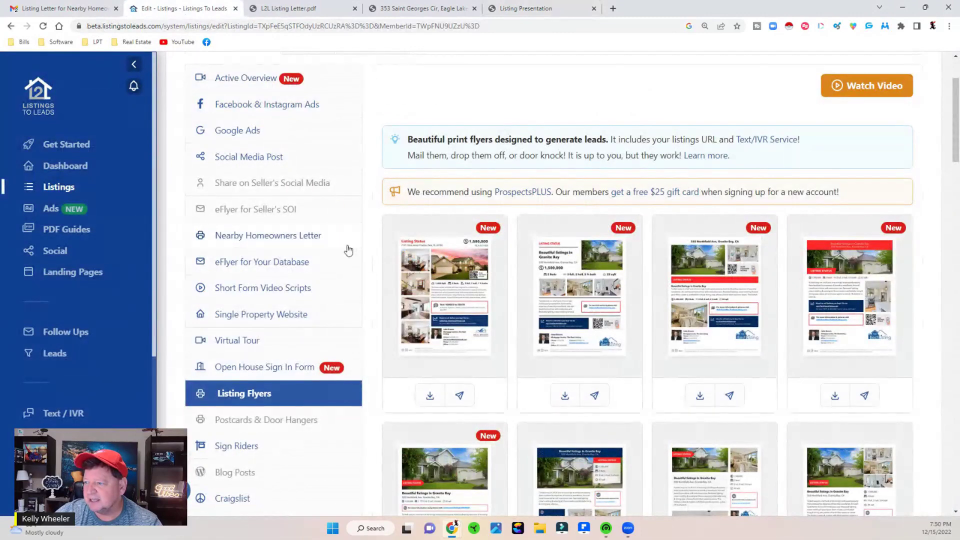
Open the marketing tools of the For Sale by Owner listing in Clermont and view its property website
scroll(214, 284, up, 2)
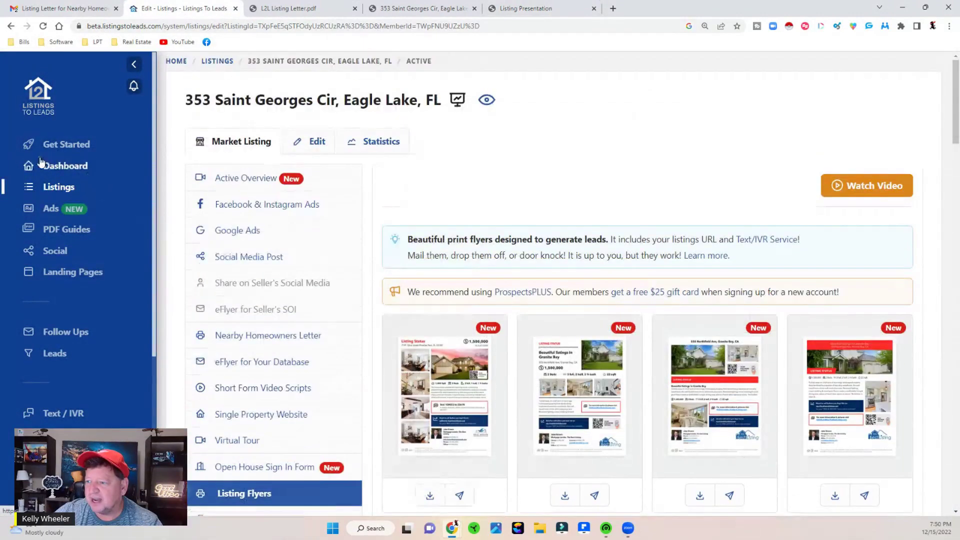
click(61, 187)
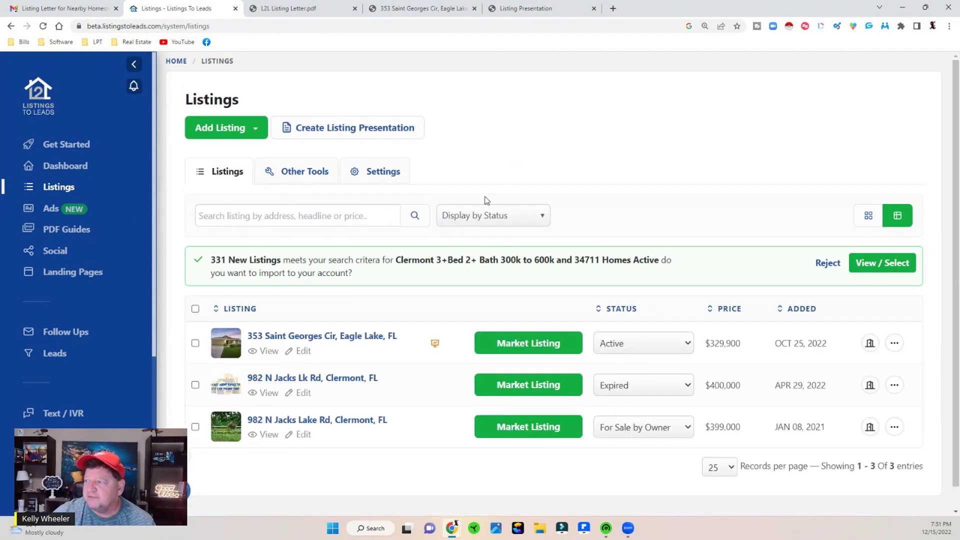
click(225, 131)
click(523, 149)
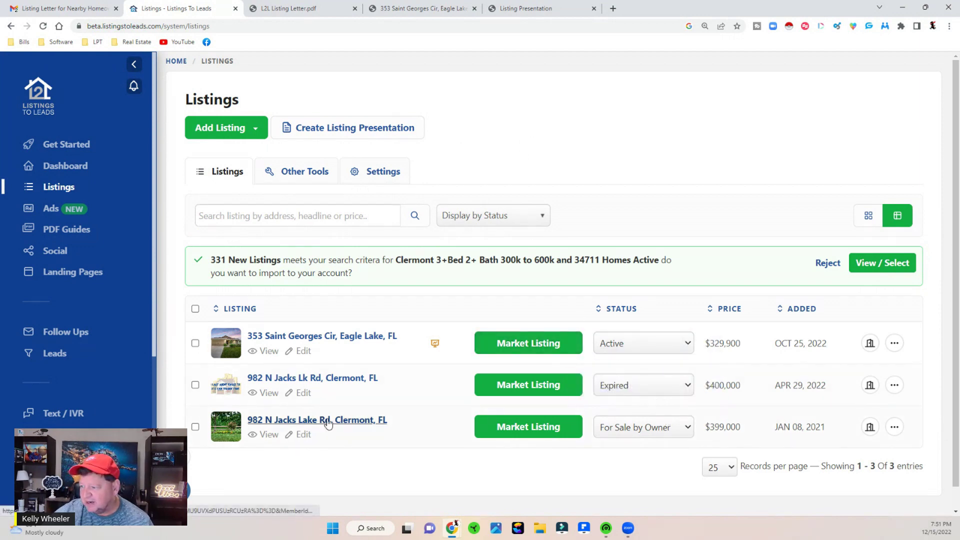
click(529, 426)
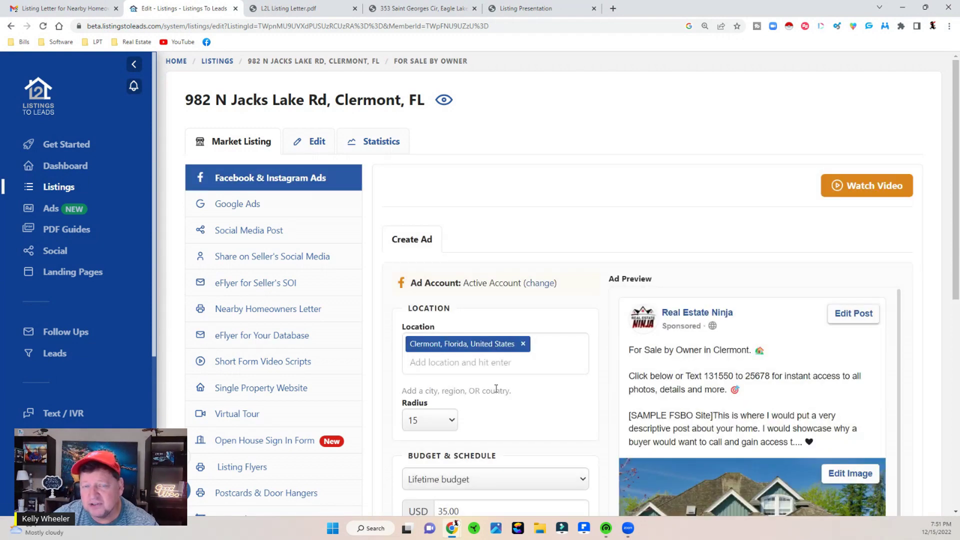
click(443, 99)
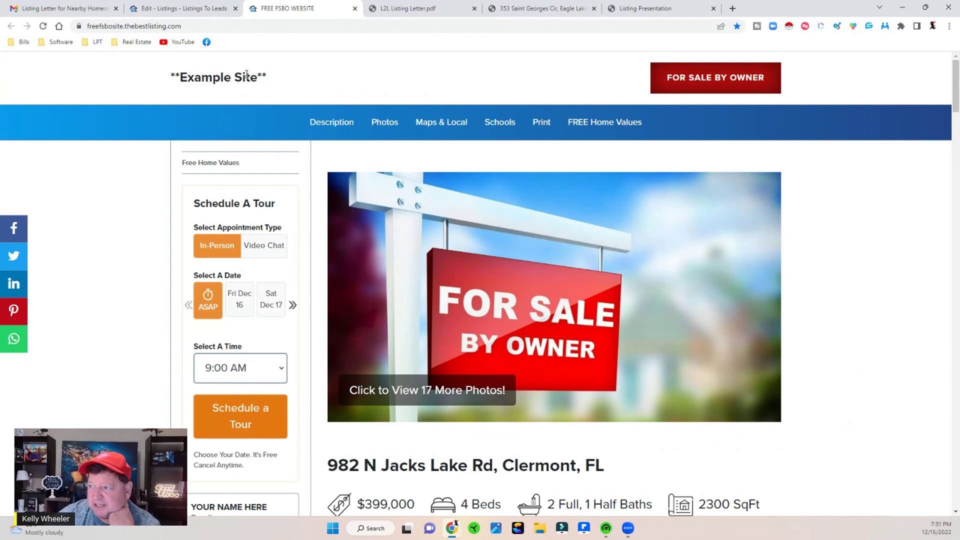
Examine the example FSBO website from its description and property details through the home value section to the map and street view
scroll(148, 321, down, 7)
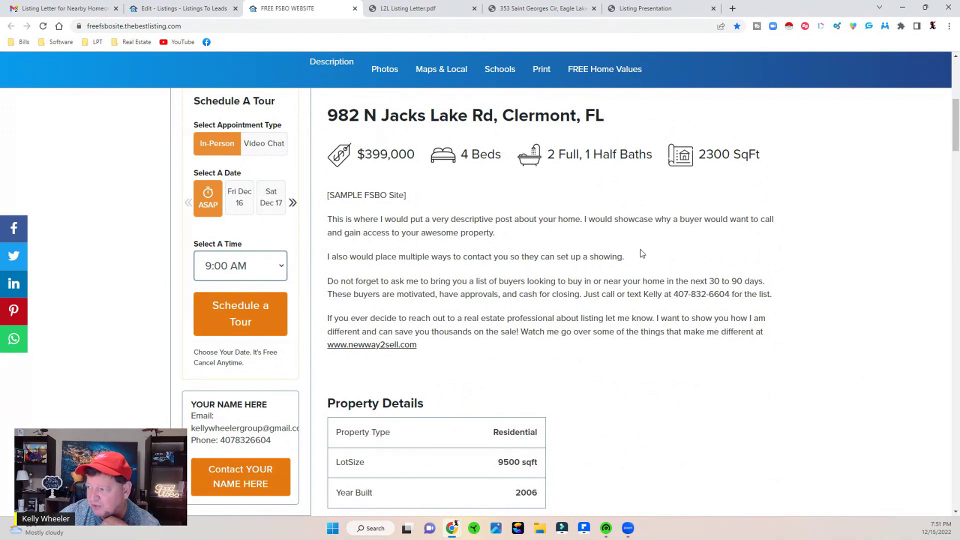
scroll(129, 308, up, 2)
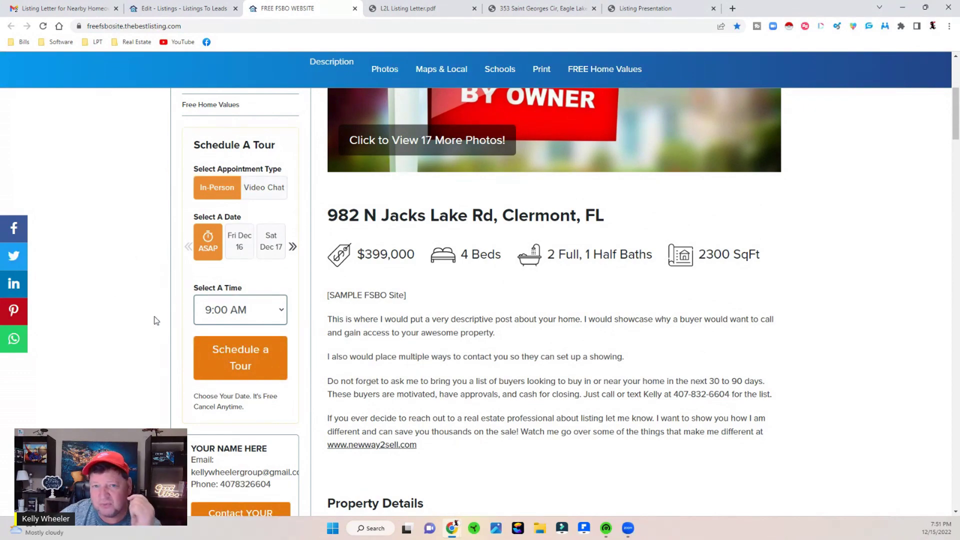
scroll(100, 263, down, 7)
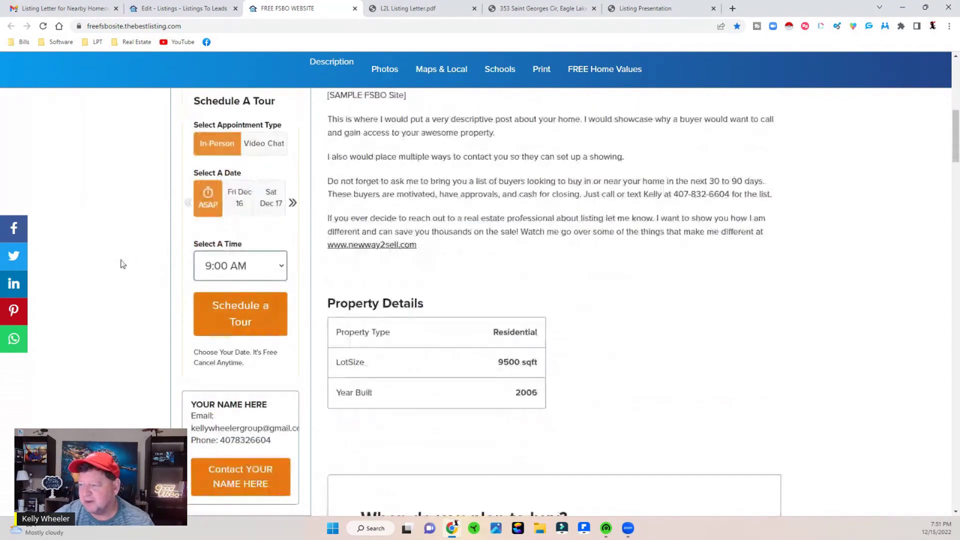
scroll(398, 379, down, 14)
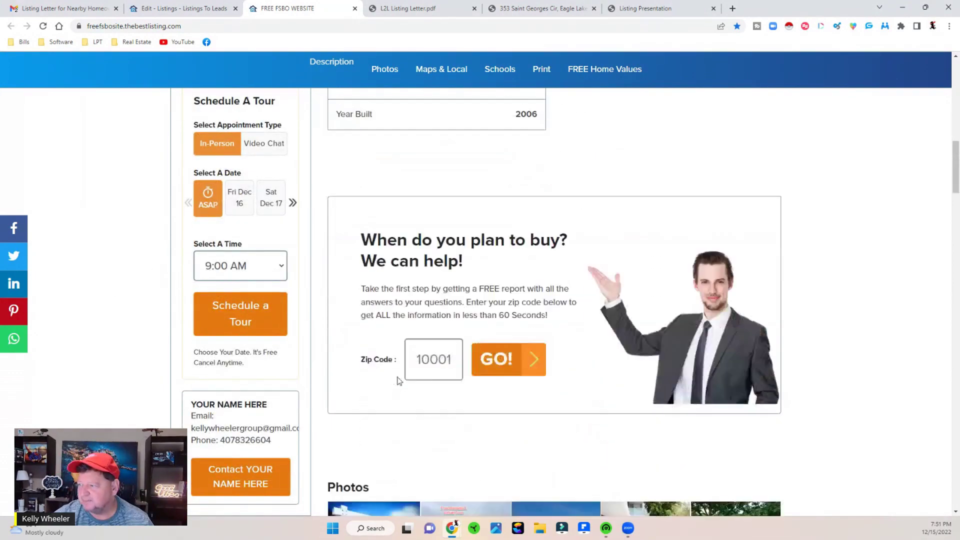
scroll(425, 380, down, 1)
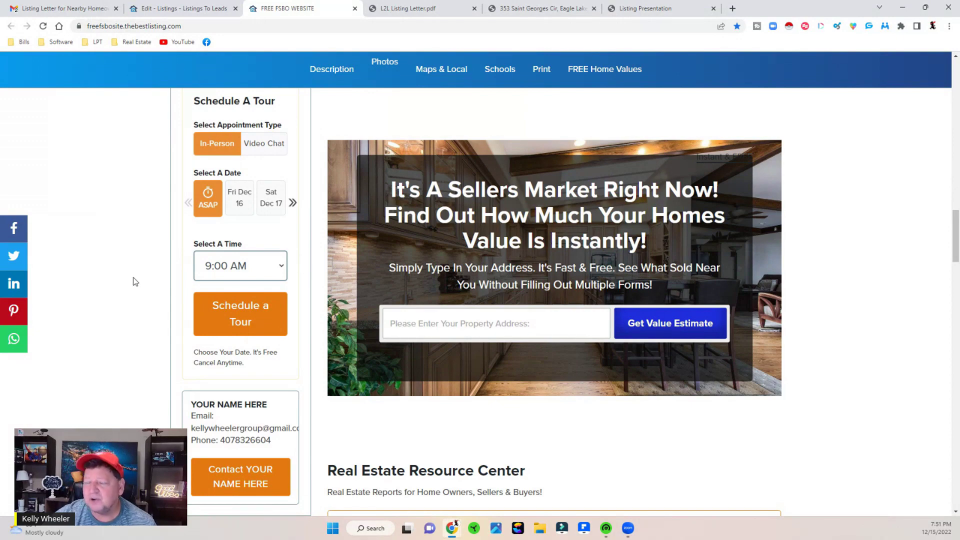
scroll(122, 269, down, 15)
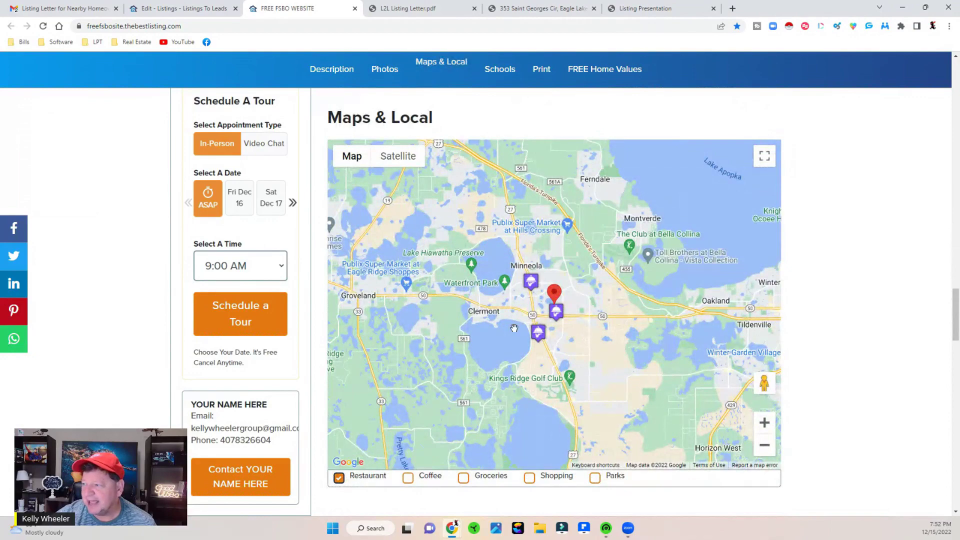
scroll(100, 272, down, 8)
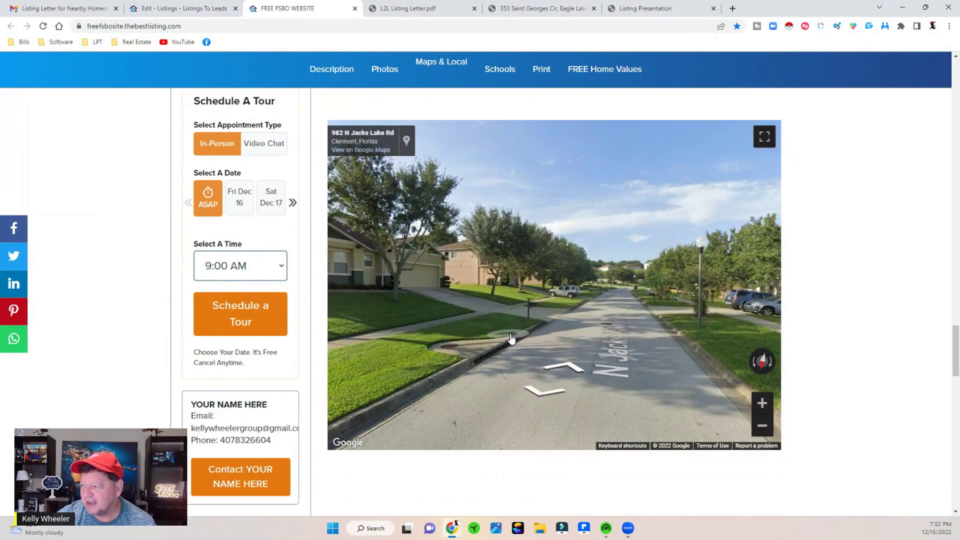
Look around the property's surroundings and along the road in the website's street view
click(511, 338)
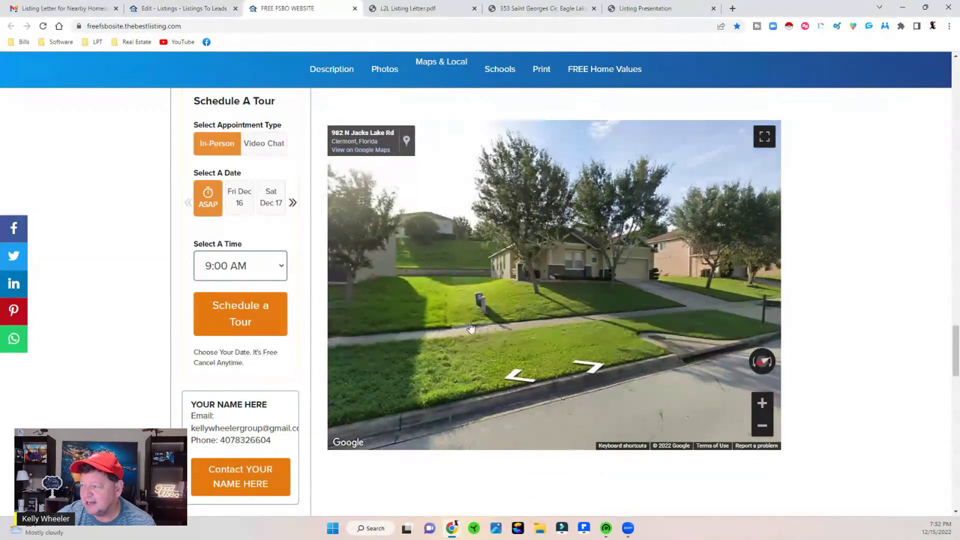
click(468, 329)
click(469, 329)
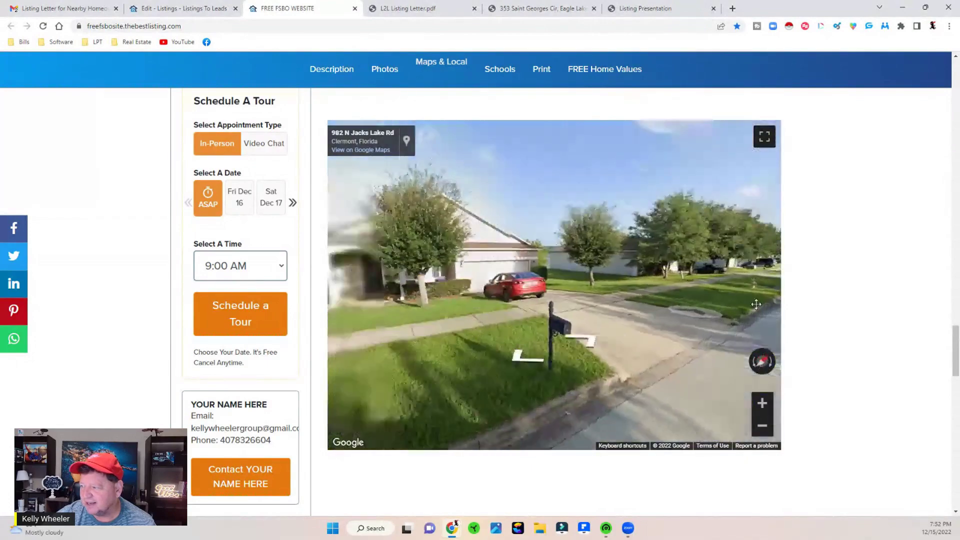
click(464, 315)
click(520, 342)
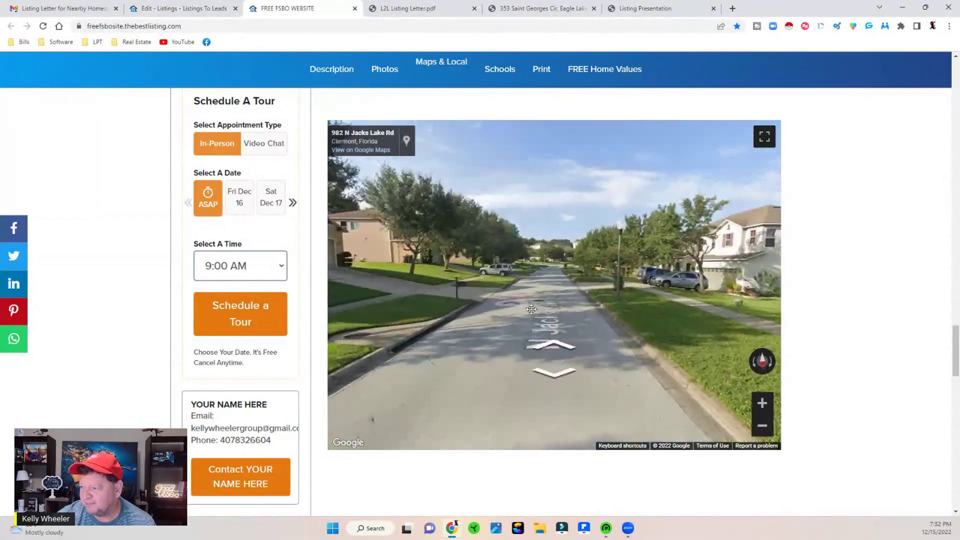
click(552, 344)
Start a Google landing page ad in Listings To Leads for the iBuyer Lake County landing page
click(180, 7)
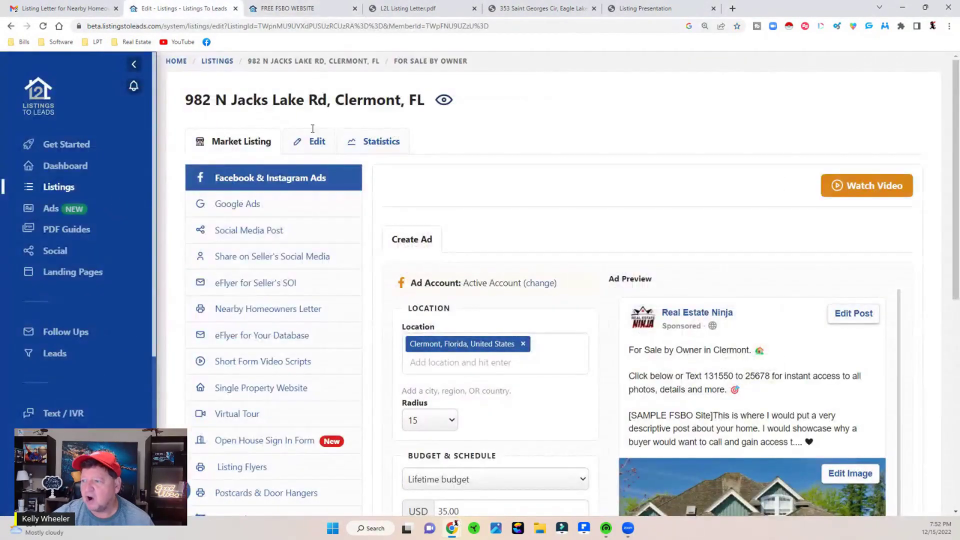
click(56, 213)
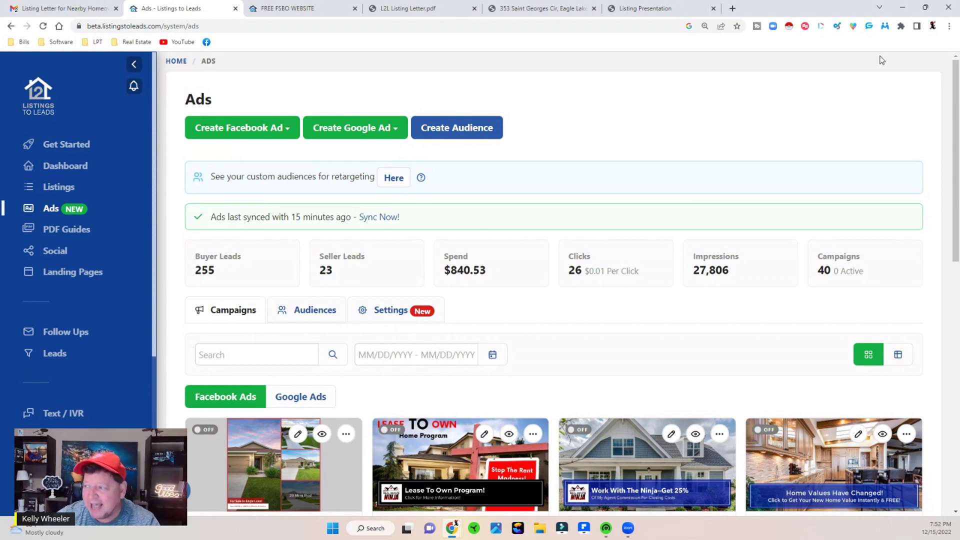
click(360, 131)
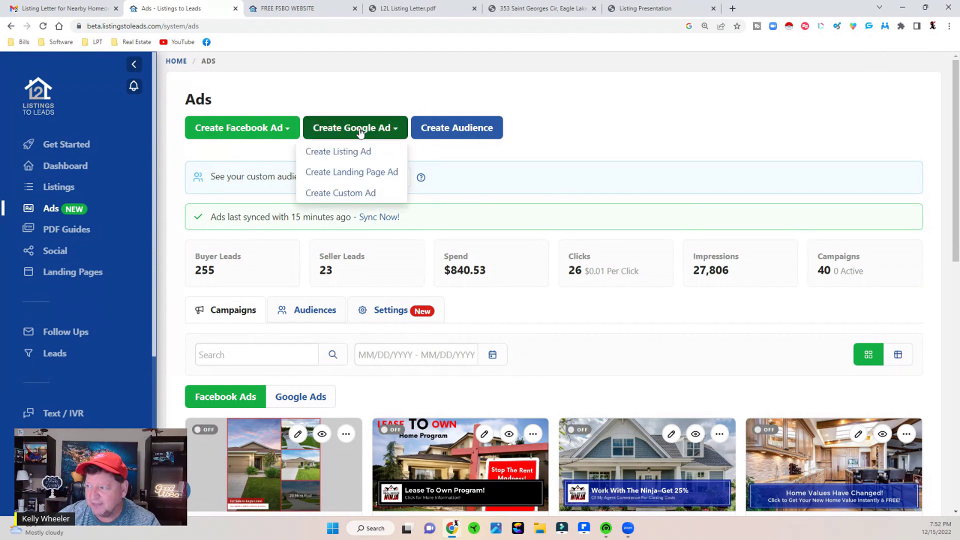
click(359, 173)
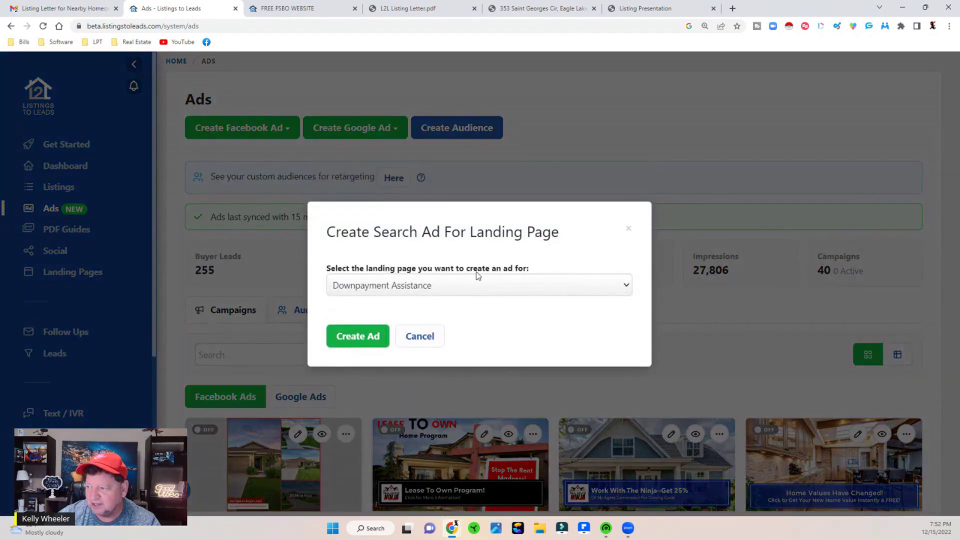
click(425, 285)
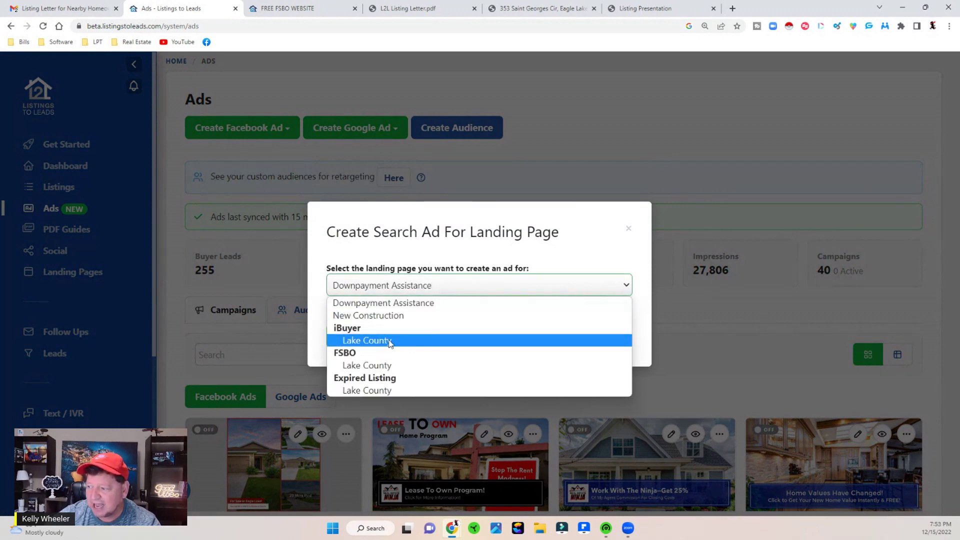
click(364, 341)
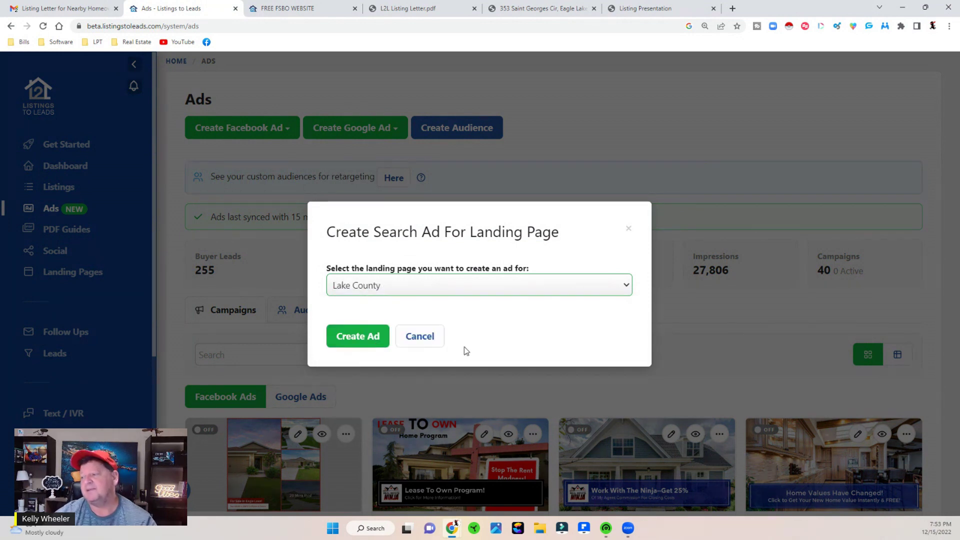
click(356, 337)
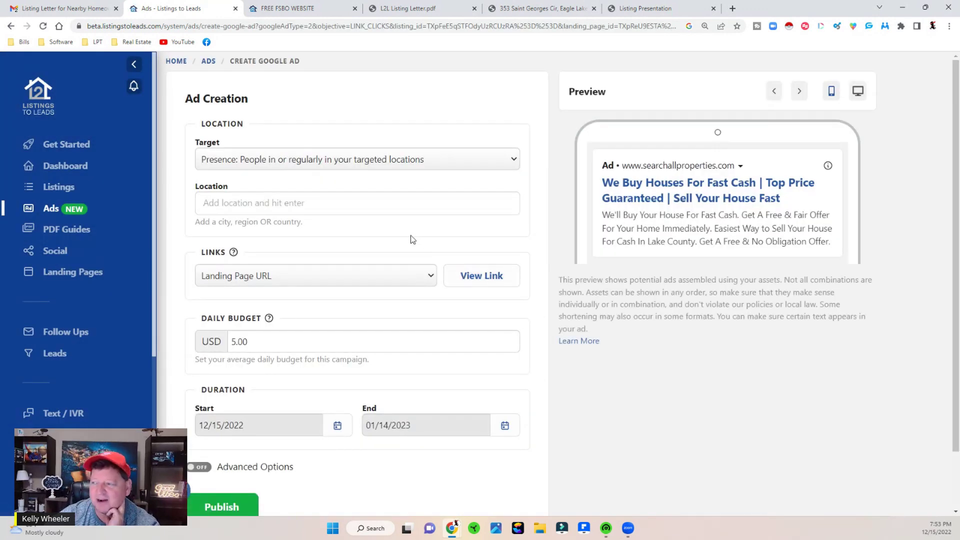
Set the ad's location target to the recommended 'Presence' & 'Interest' option and review the other targeting choices
click(292, 167)
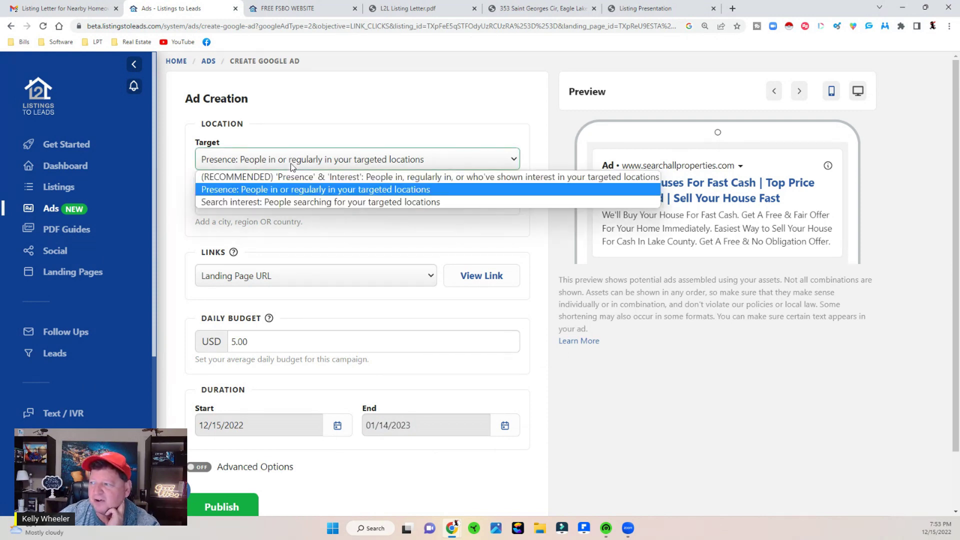
click(315, 179)
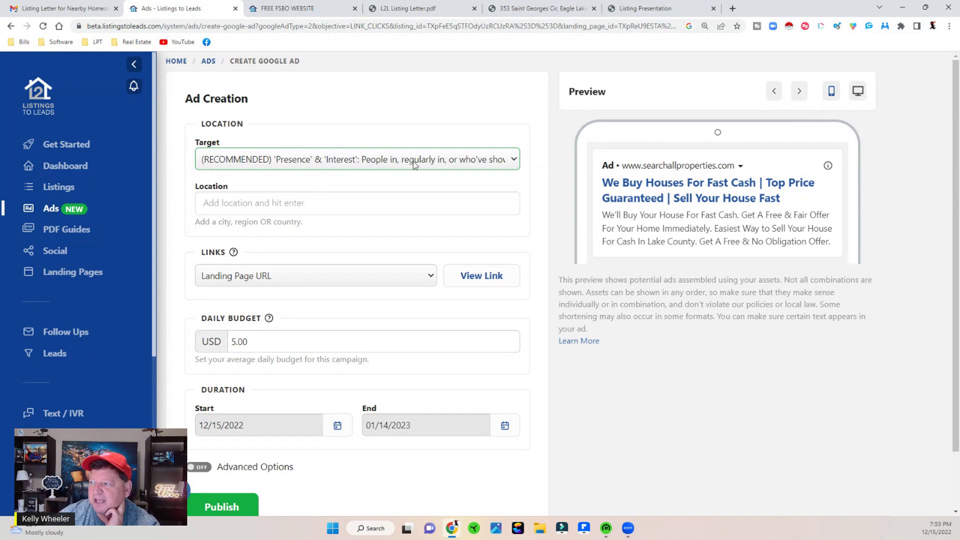
click(496, 160)
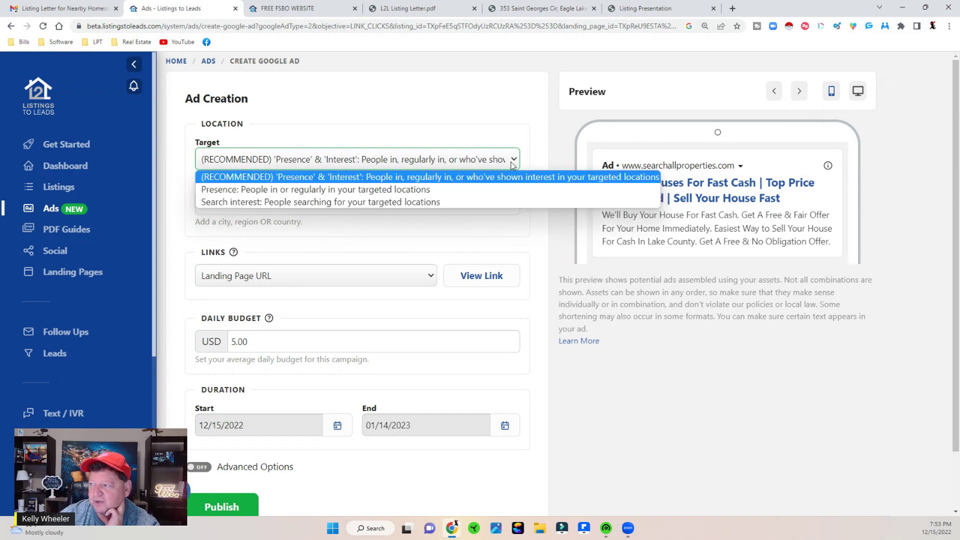
click(707, 411)
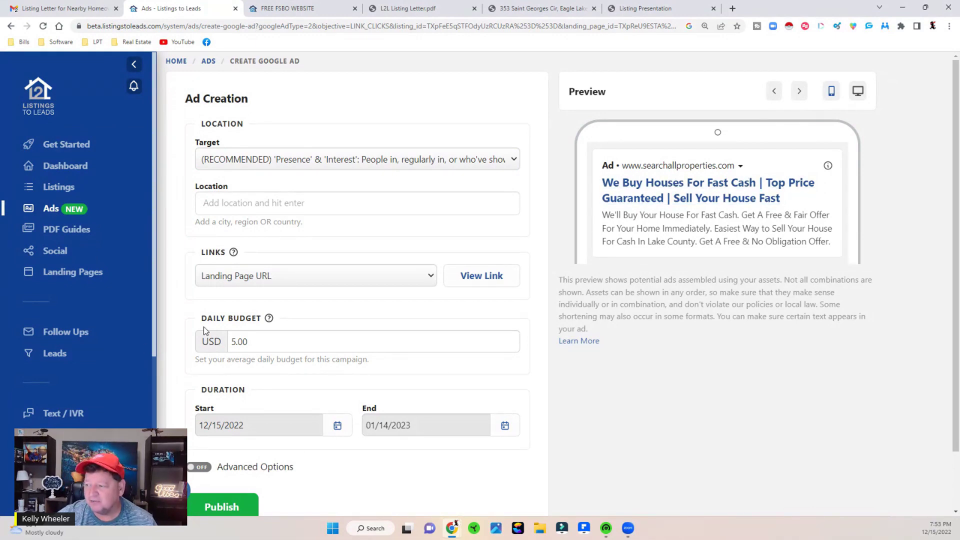
Set the Google ad's daily budget to 10 USD
scroll(203, 326, down, 2)
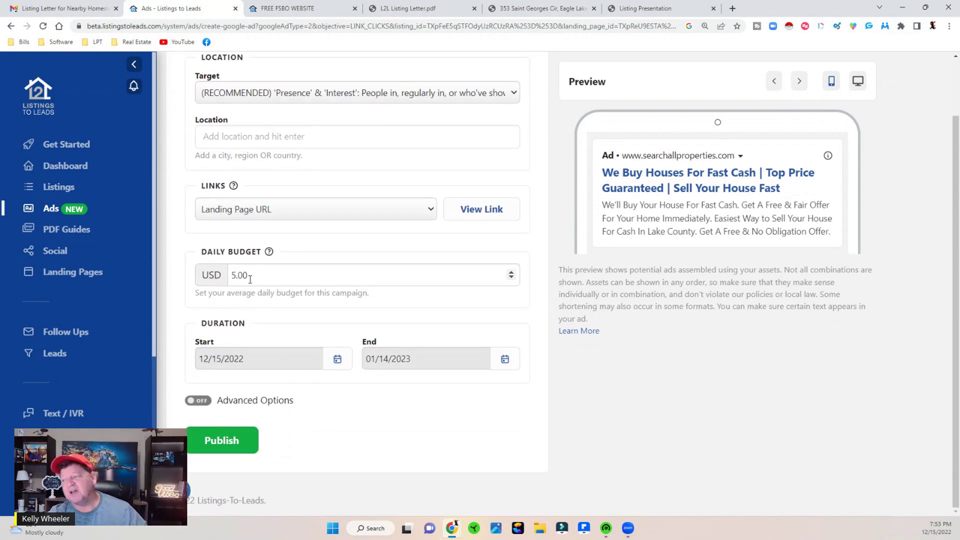
click(511, 278)
key(BackSpace)
text(10)
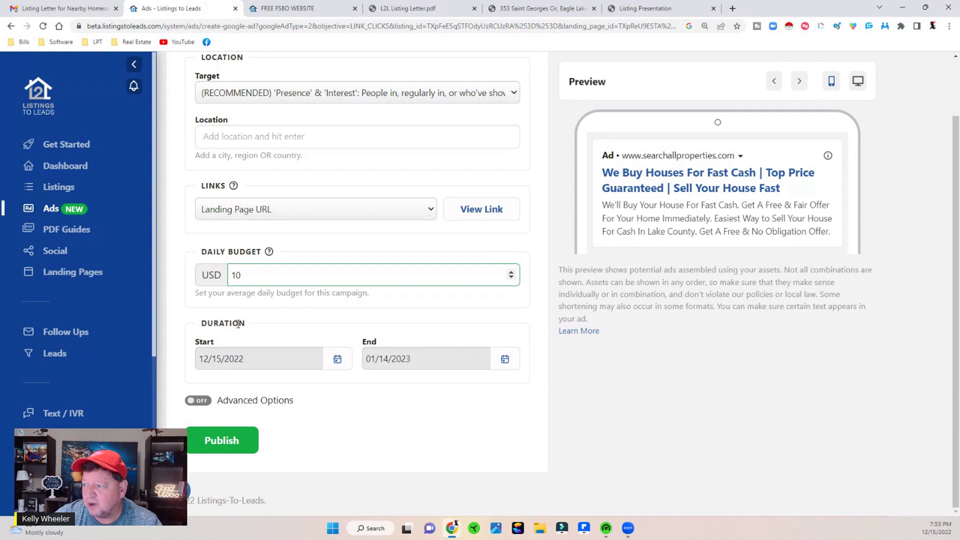
View the landing page linked to the Google ad and return to the ad creation form
scroll(238, 324, up, 2)
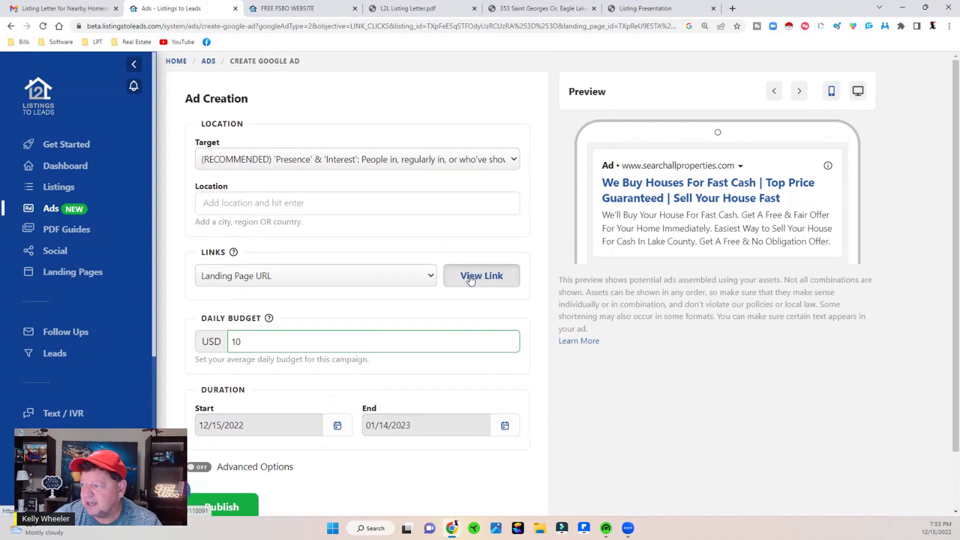
click(470, 281)
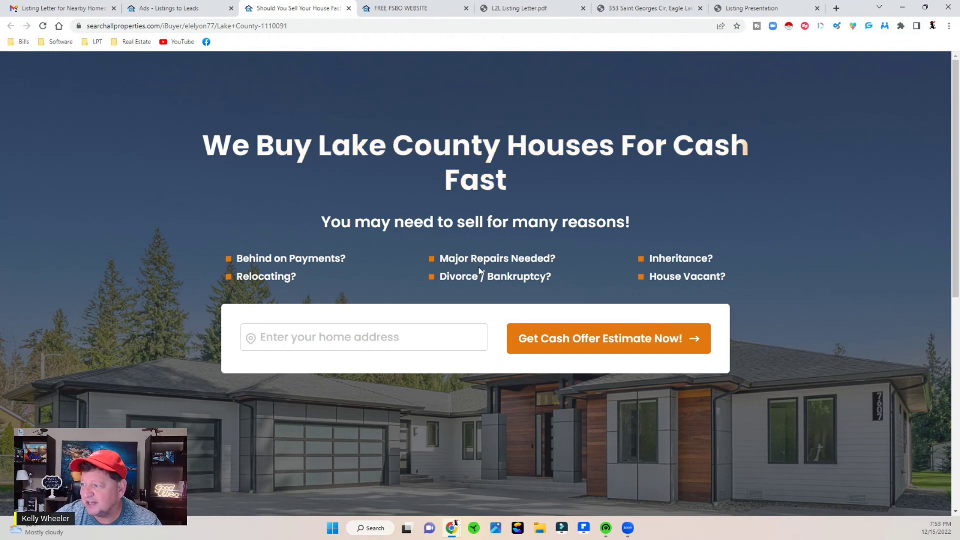
click(200, 11)
Turn on the Google ad's advanced options and review its keywords, audience segments, headlines, descriptions and sitelink extensions
scroll(303, 245, down, 2)
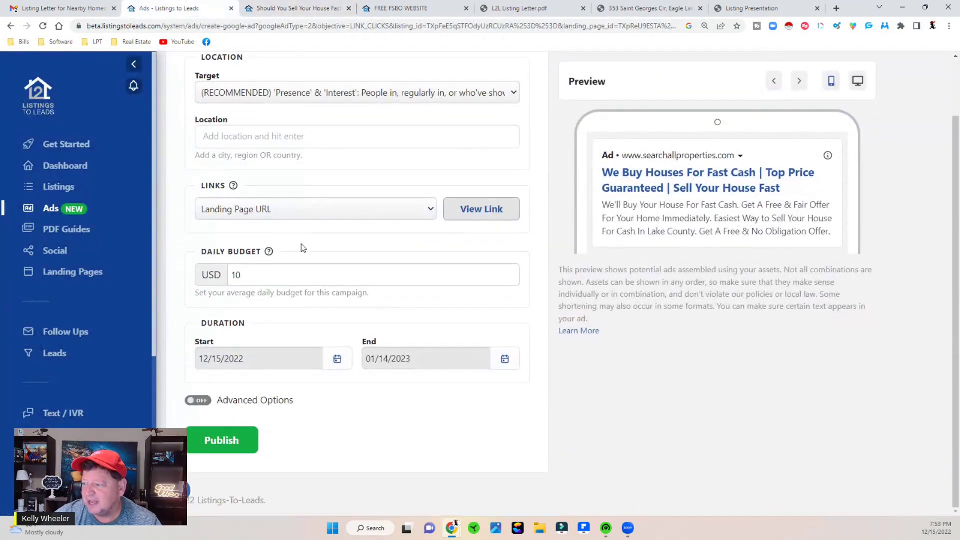
click(198, 400)
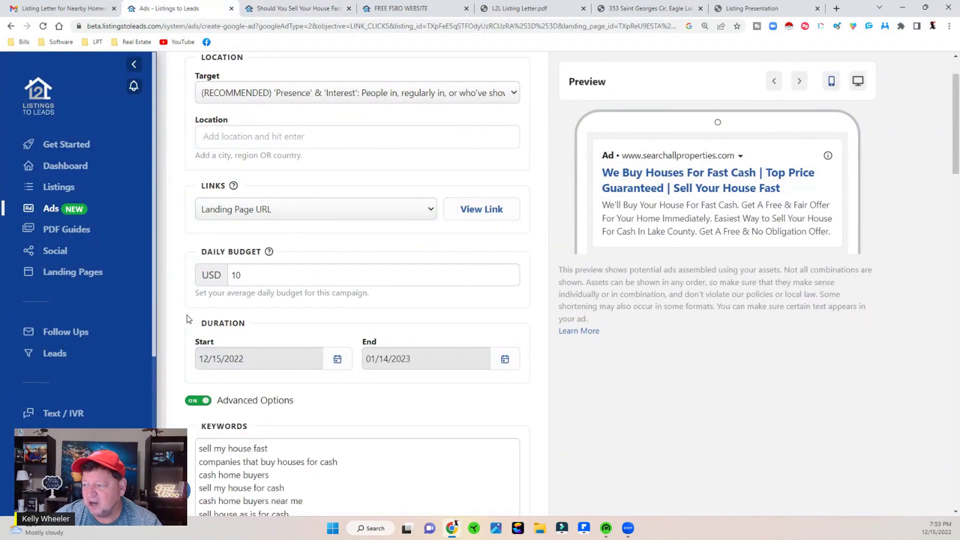
scroll(188, 319, down, 1)
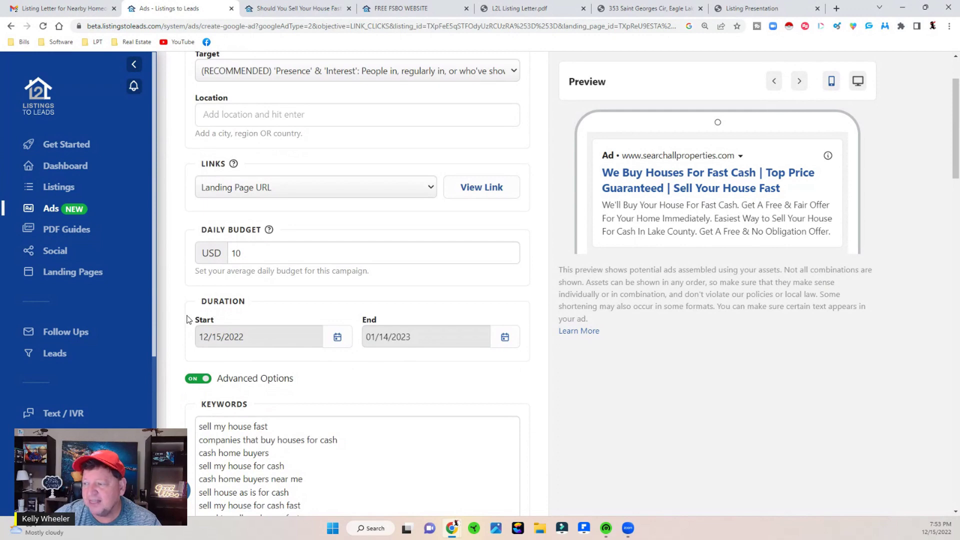
scroll(189, 318, down, 5)
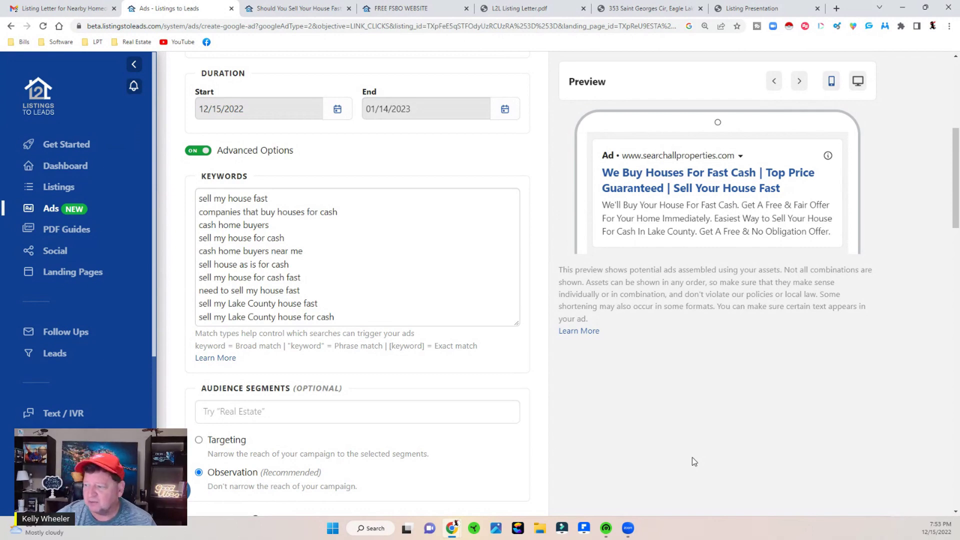
scroll(692, 457, down, 3)
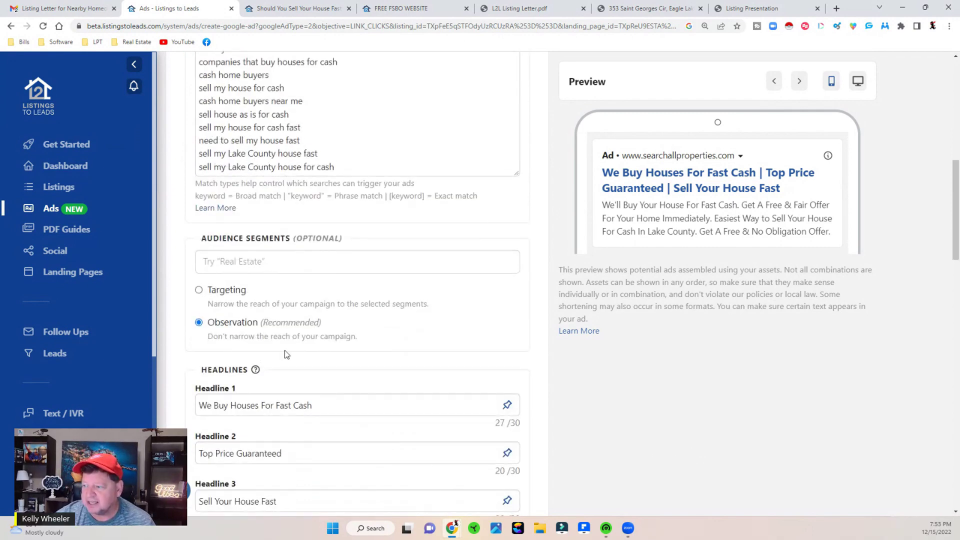
scroll(284, 350, down, 4)
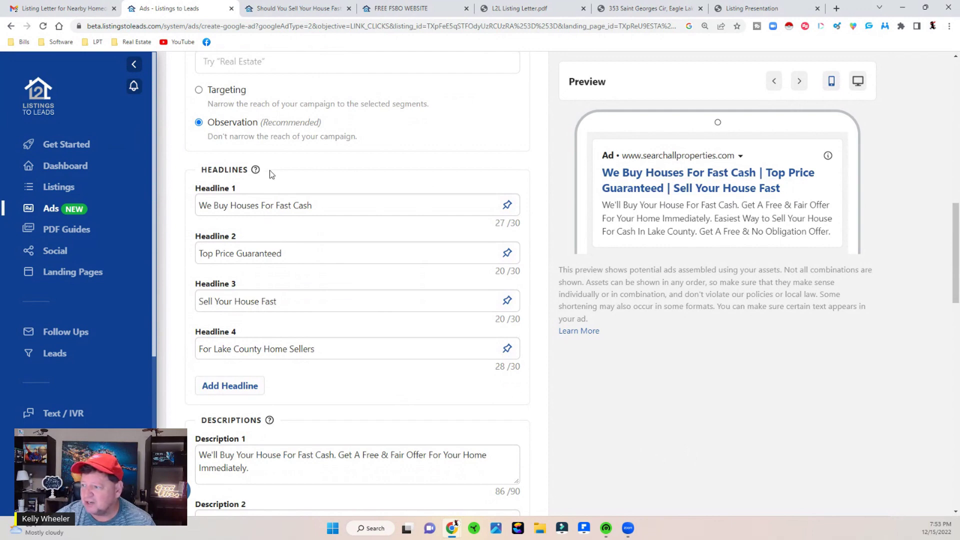
click(278, 205)
scroll(689, 433, down, 4)
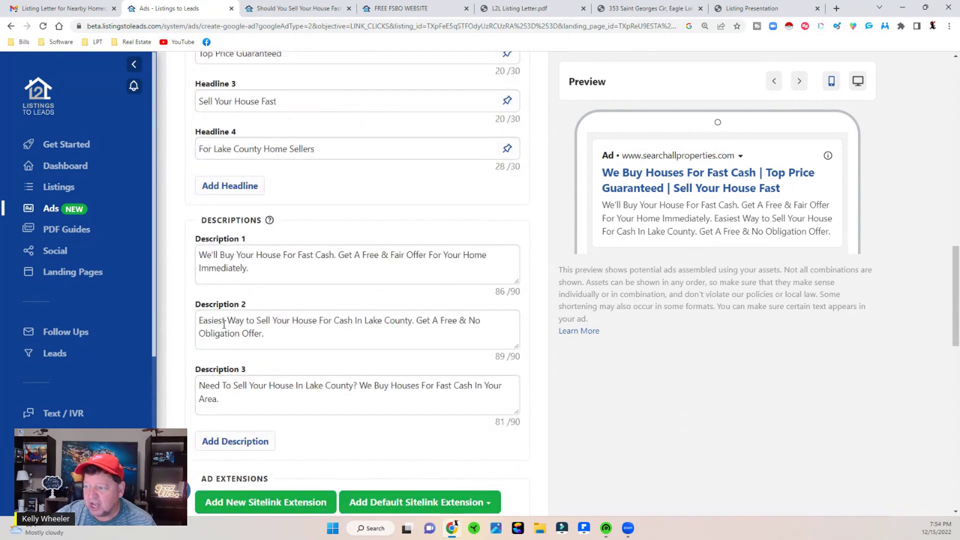
scroll(310, 346, down, 7)
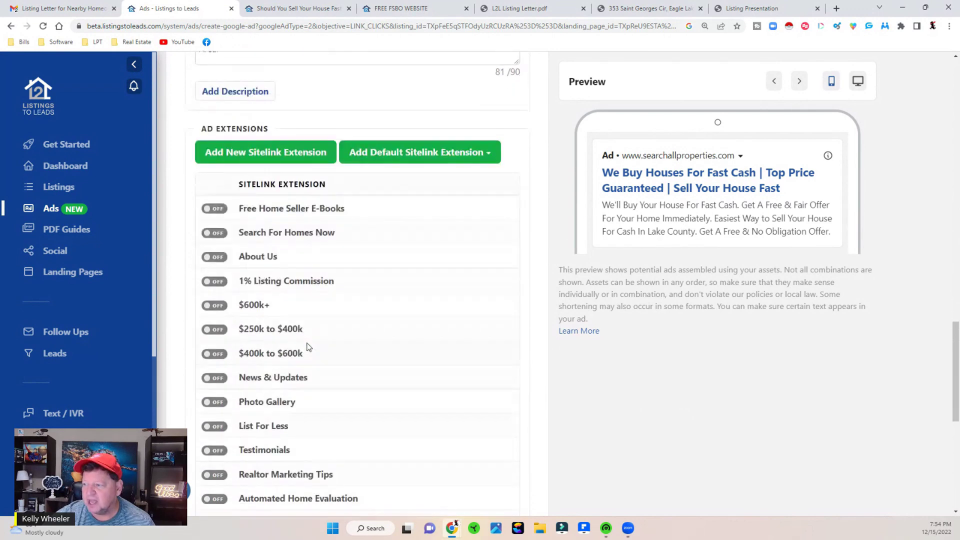
scroll(307, 346, down, 4)
scroll(309, 342, up, 3)
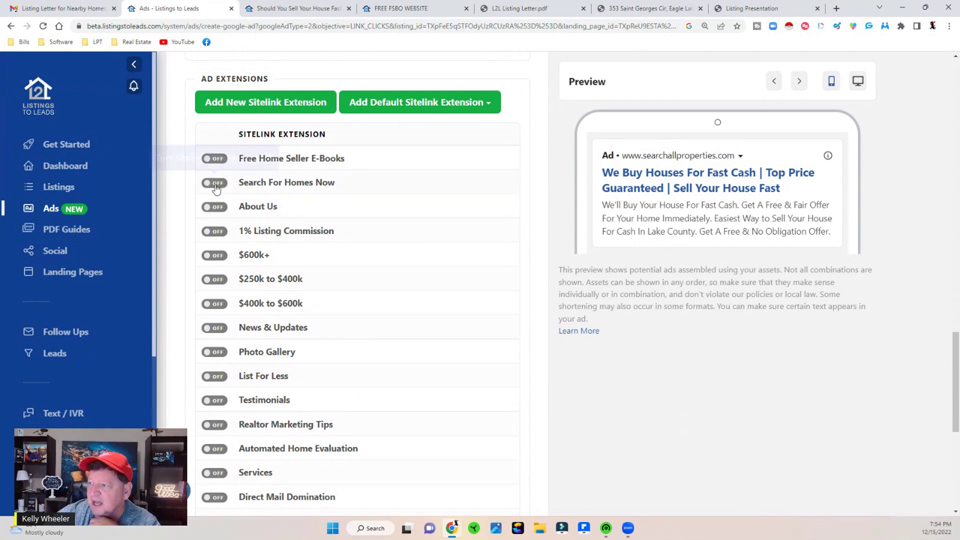
Enable the Free Home Seller E-Books, Search For Homes Now, List For Less and About Us sitelink extensions
click(214, 158)
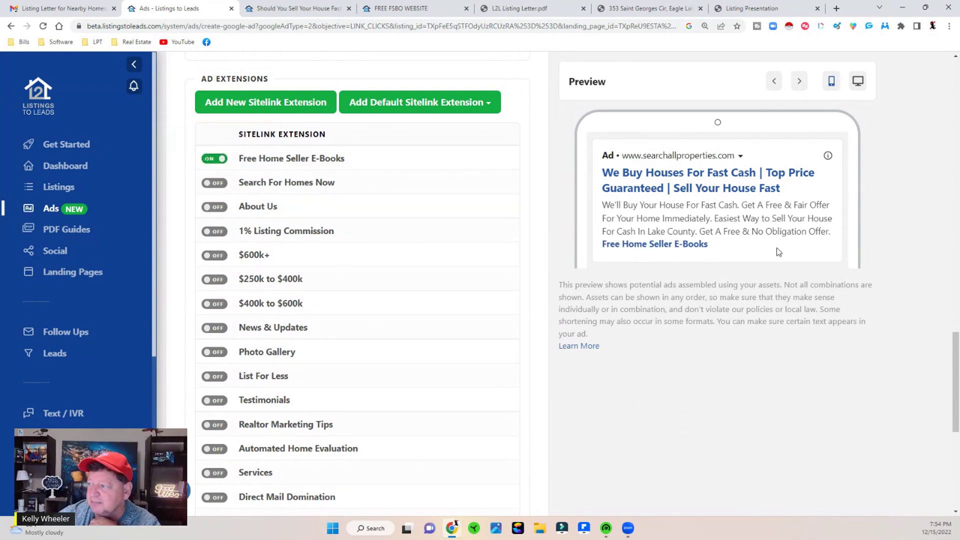
click(214, 183)
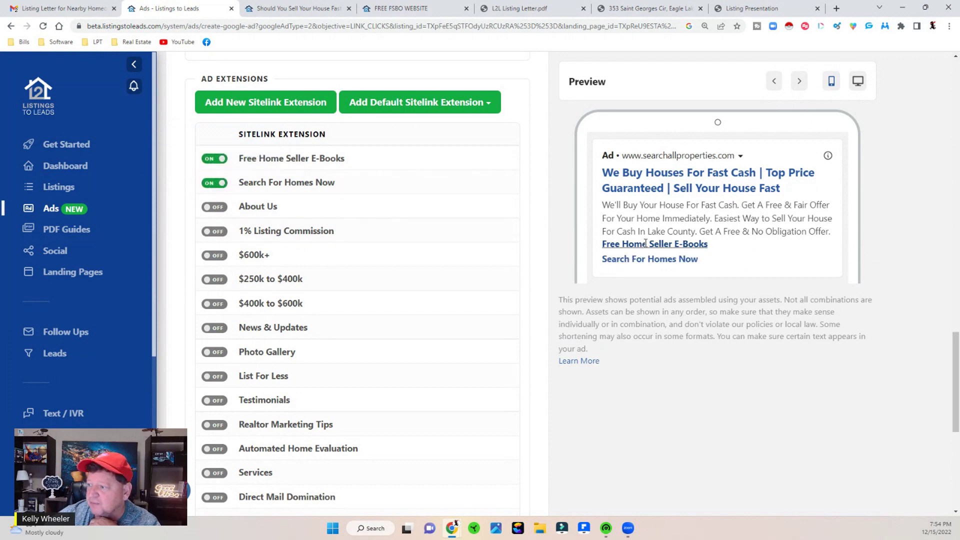
click(214, 232)
click(214, 232)
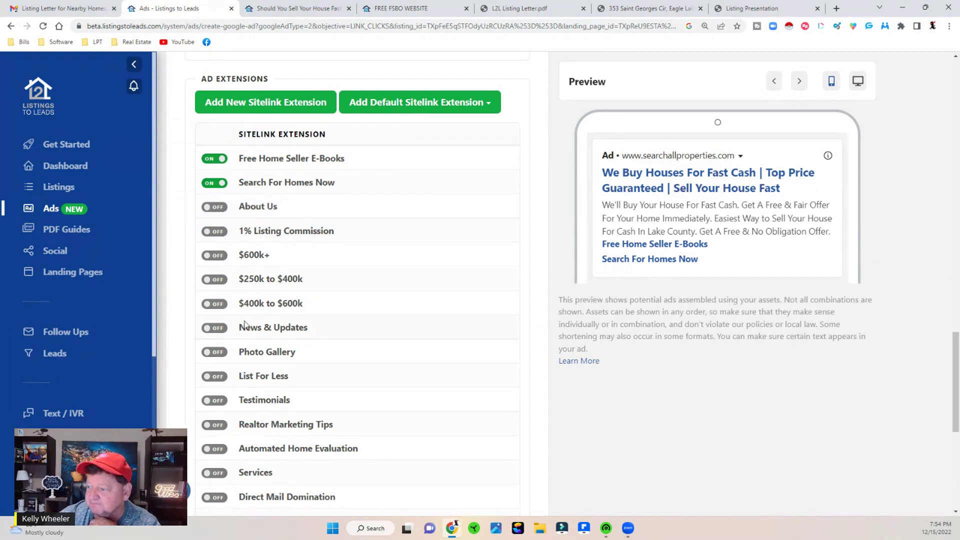
scroll(270, 322, down, 2)
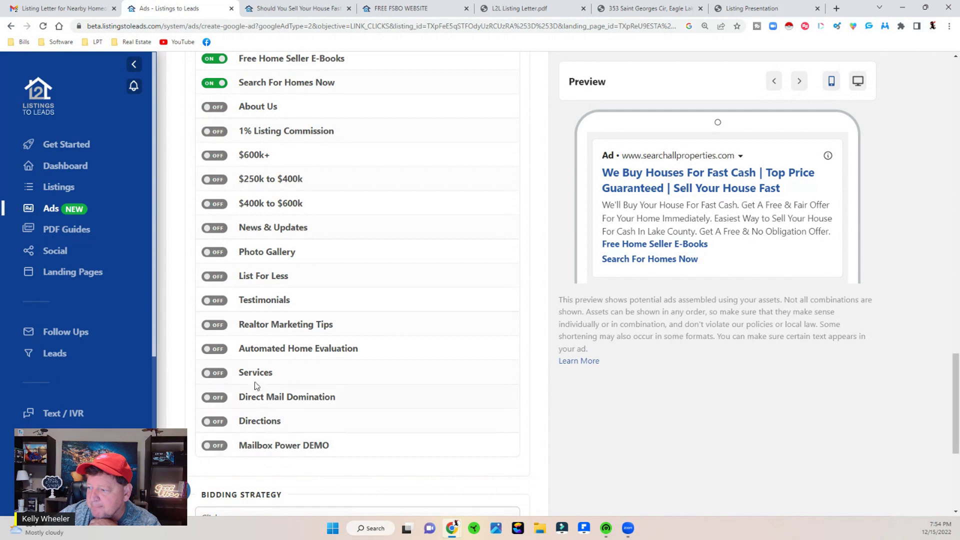
scroll(249, 288, up, 2)
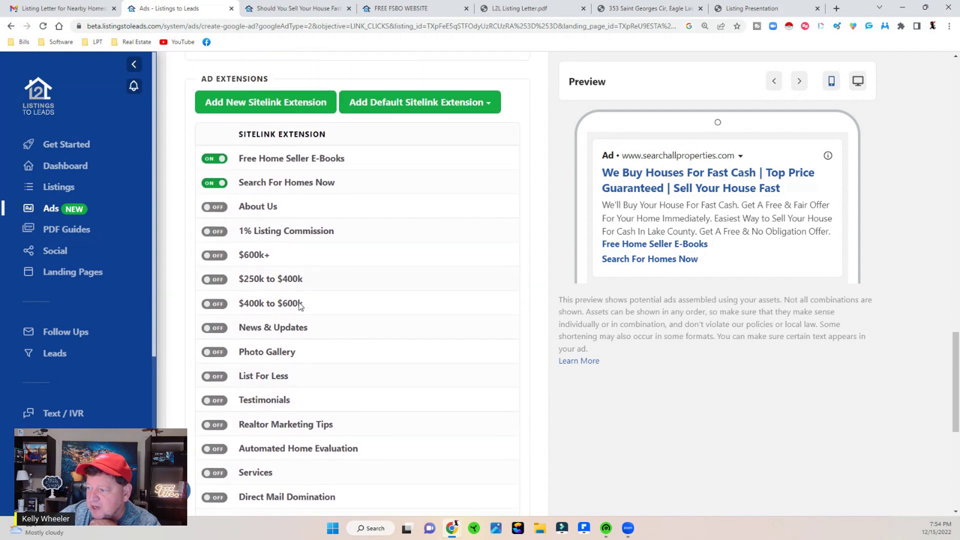
click(214, 376)
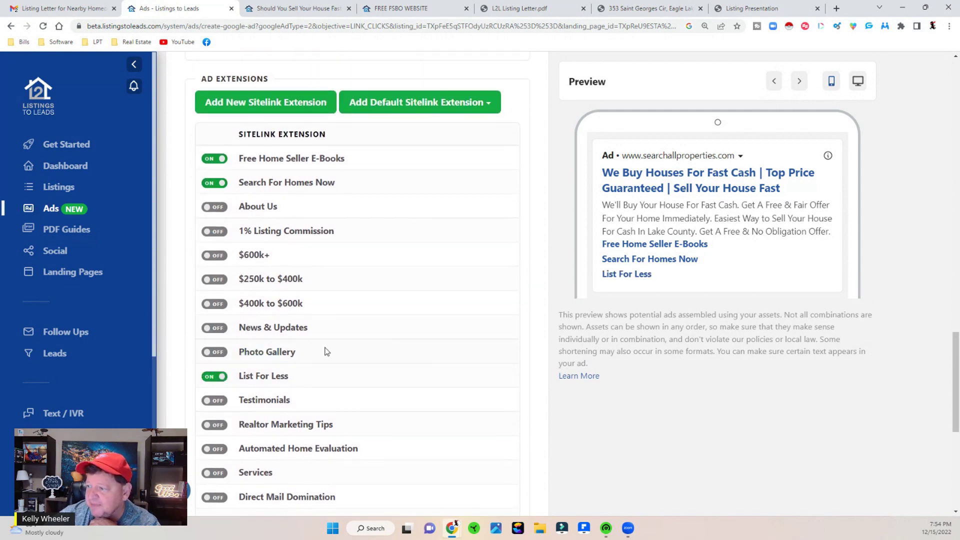
click(215, 207)
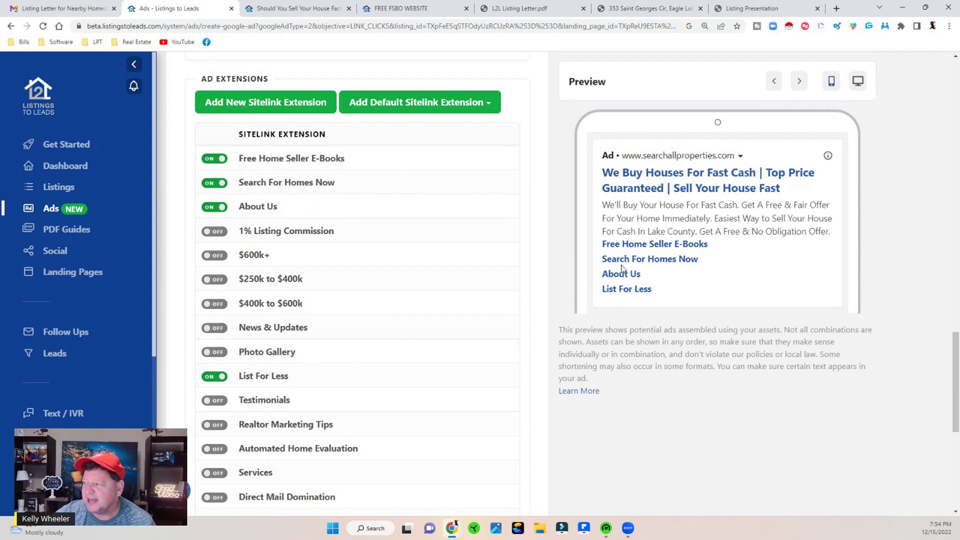
Leave the Google ad form unpublished and start a Facebook listing ad for the Eagle Lake property
scroll(501, 381, down, 7)
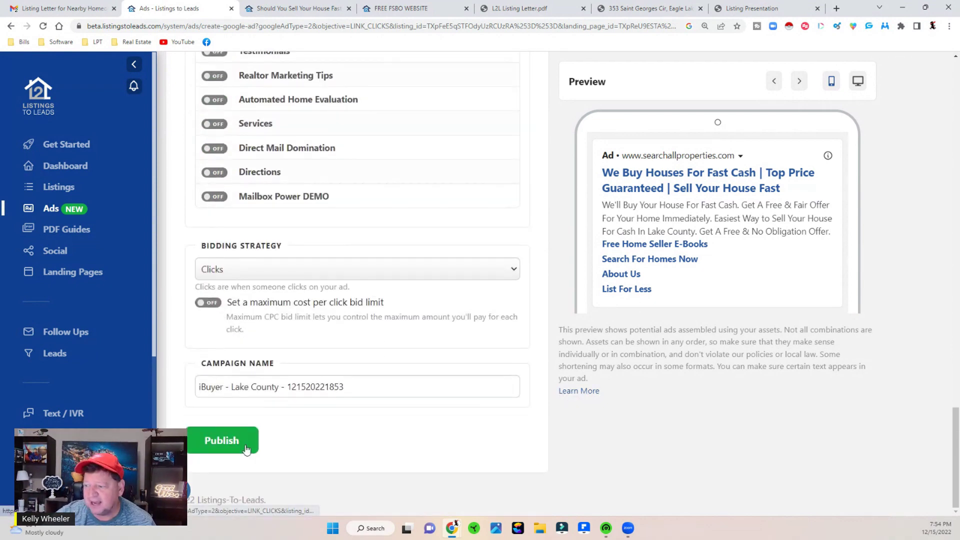
click(55, 210)
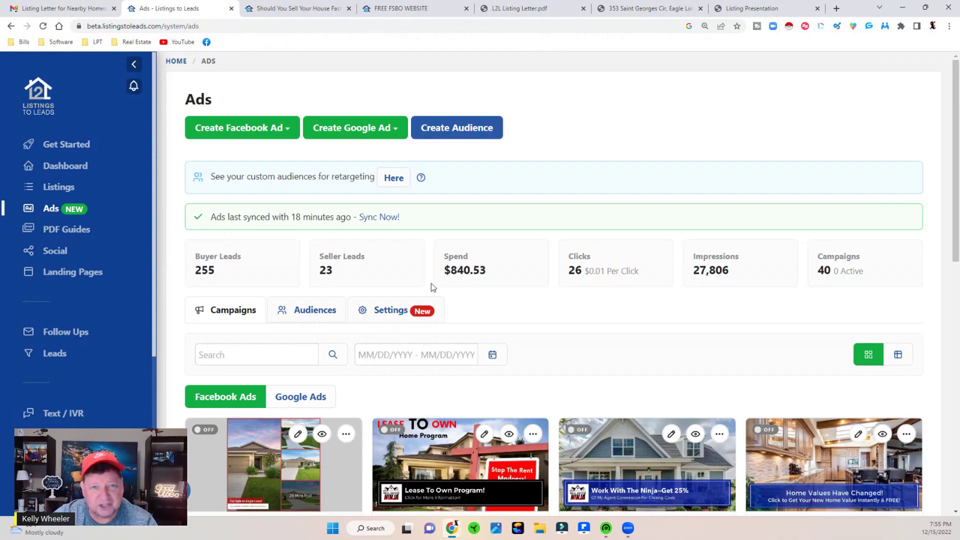
click(256, 128)
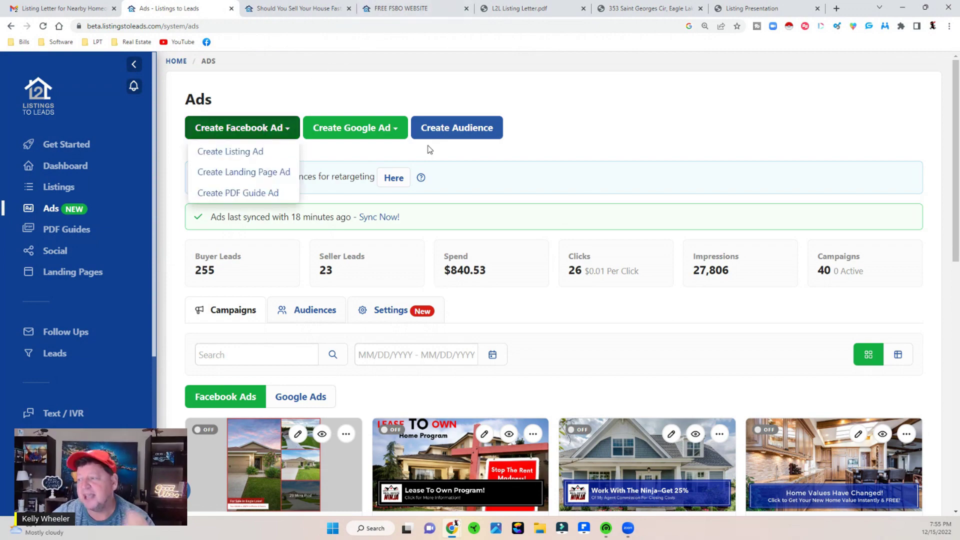
click(231, 152)
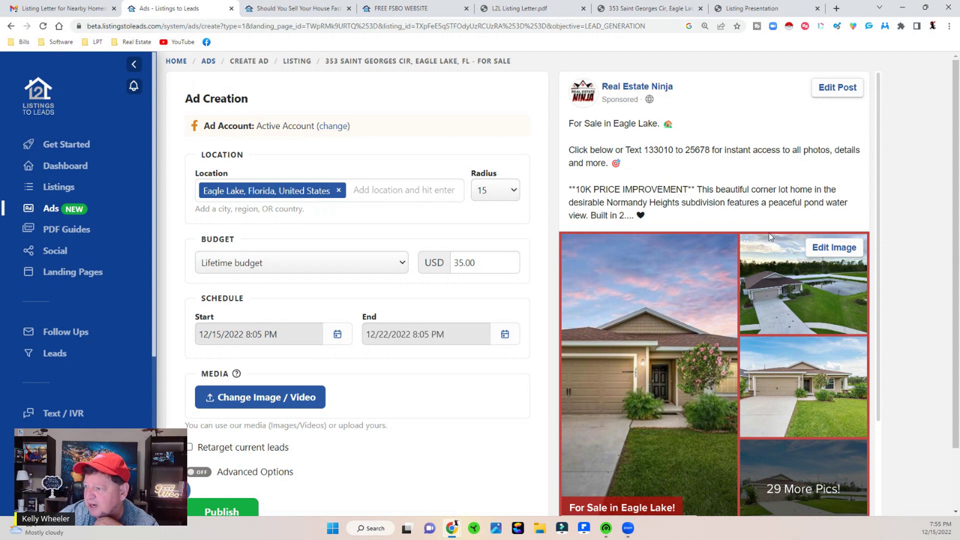
Change the Facebook ad's budget type to Daily Budget and set the amount to 5.00 USD
scroll(208, 235, down, 2)
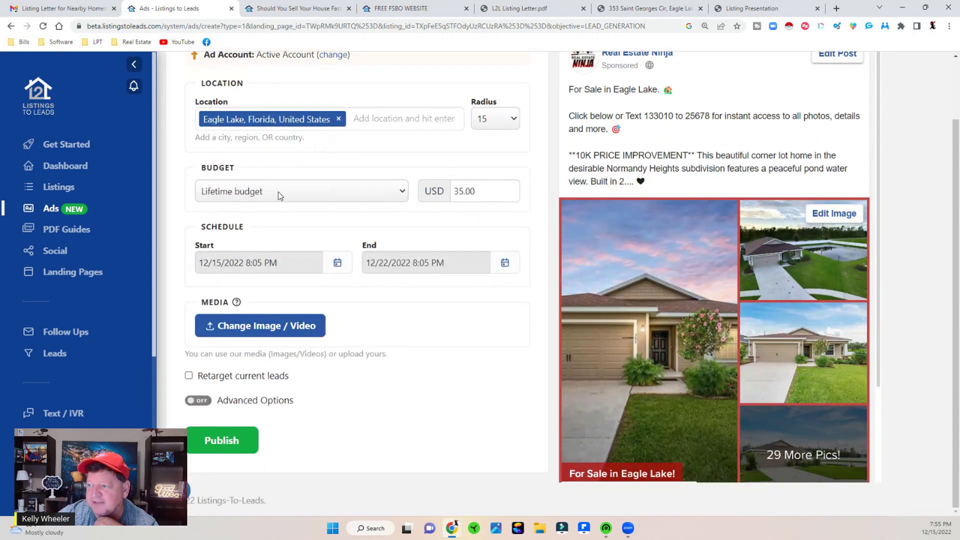
click(279, 195)
click(242, 223)
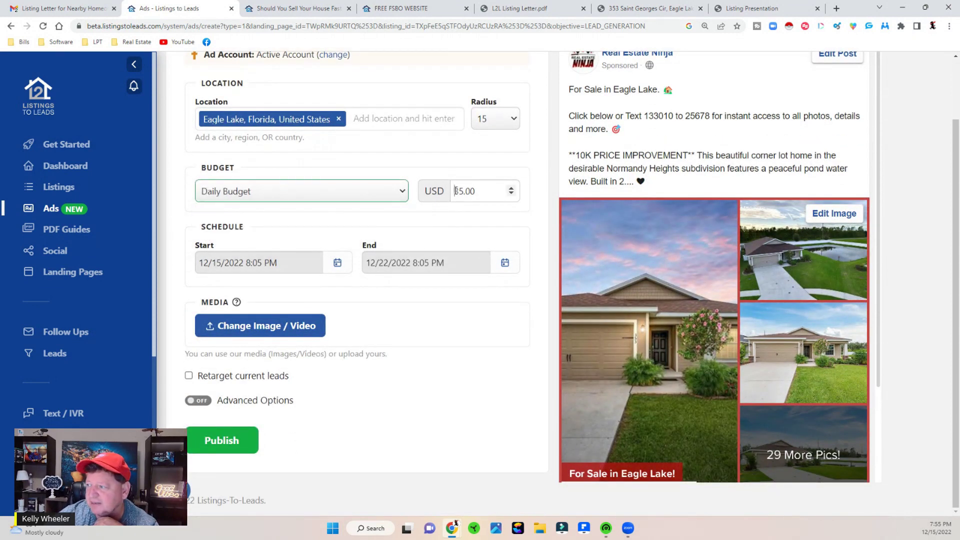
double_click(456, 191)
text(5.0)
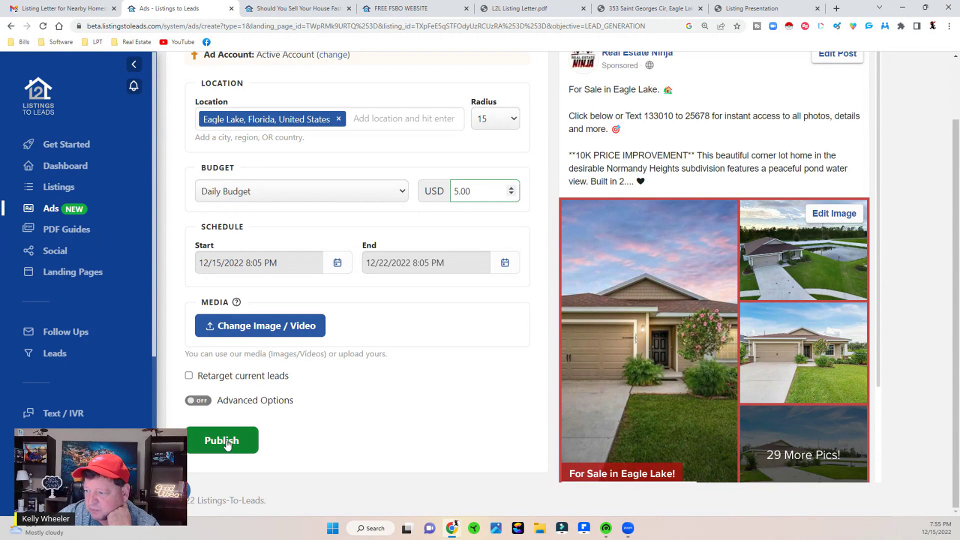
Turn on the Facebook ad's advanced options and set its location target to People living in this location
click(198, 402)
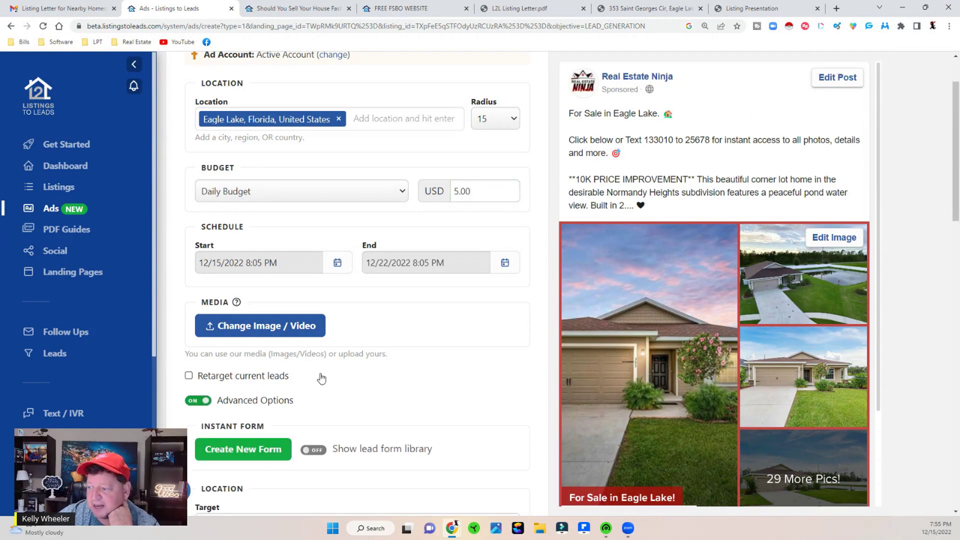
scroll(325, 372, down, 4)
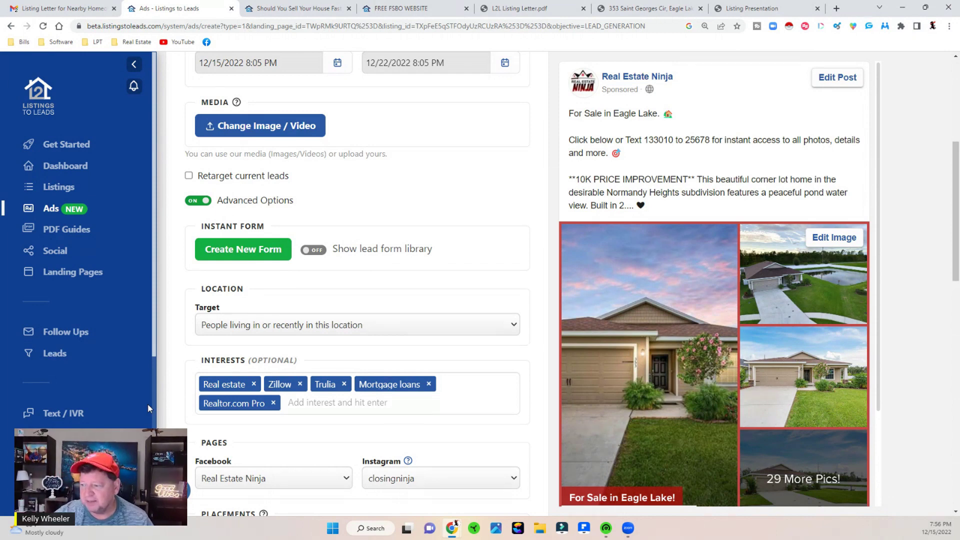
scroll(199, 396, down, 1)
click(253, 275)
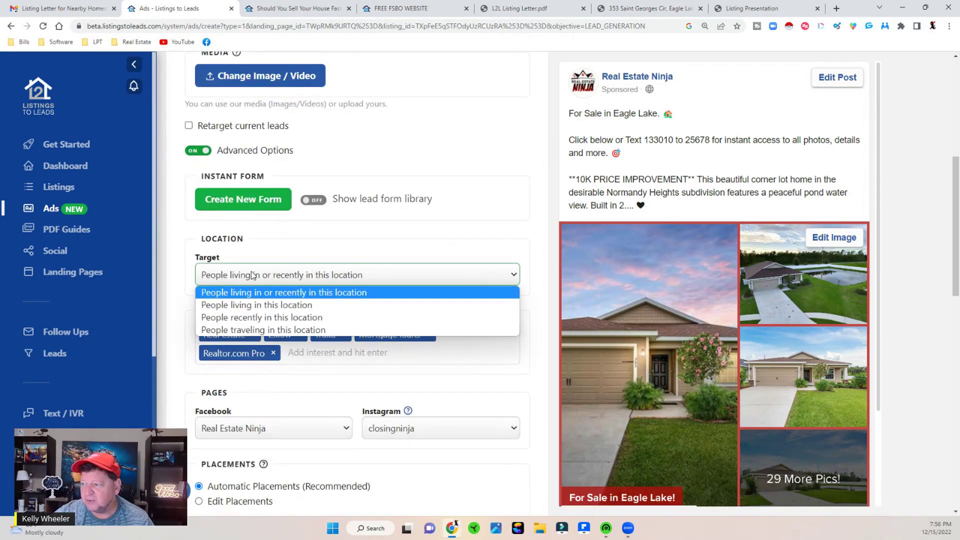
click(265, 306)
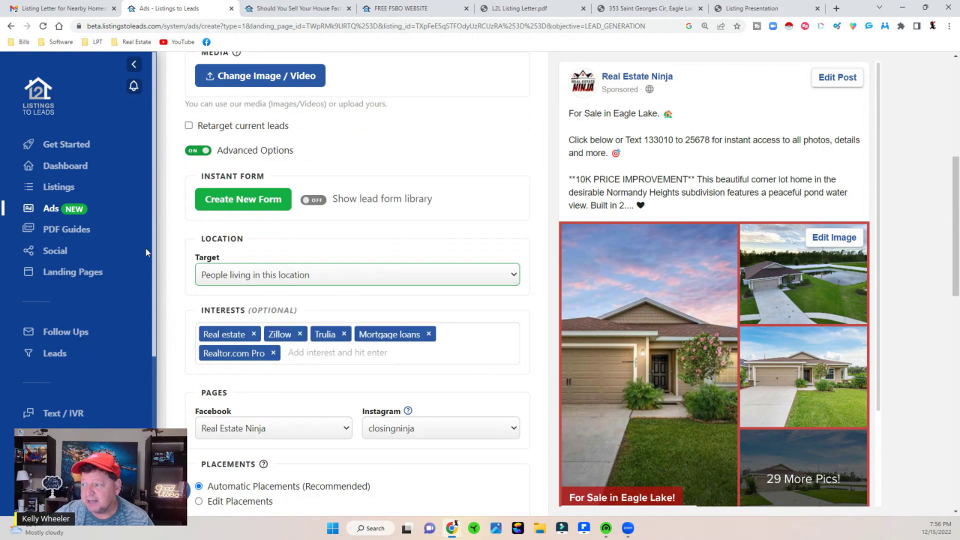
Remove the cut-off "Built in 2...." from the Facebook ad's primary text and review the remaining ad copy and campaign settings
scroll(176, 255, down, 8)
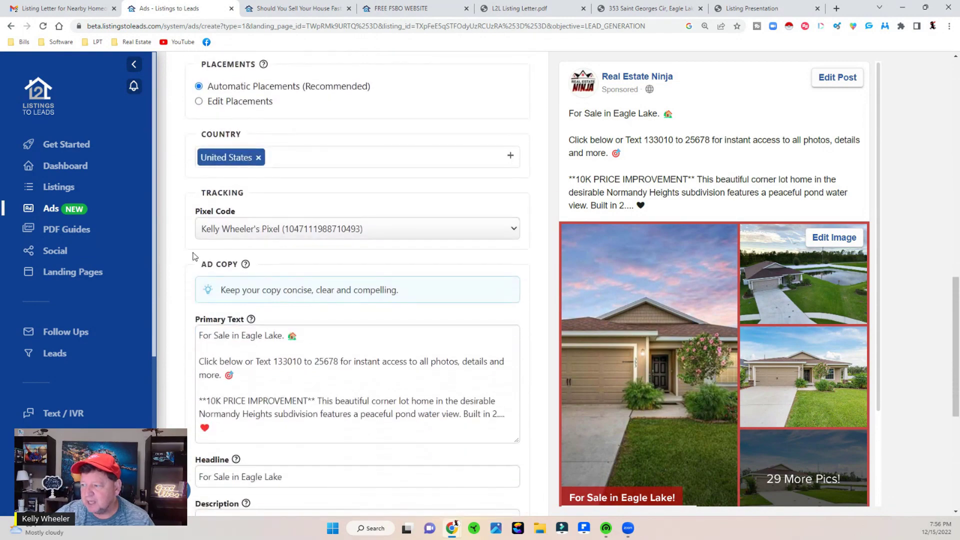
scroll(300, 330, down, 2)
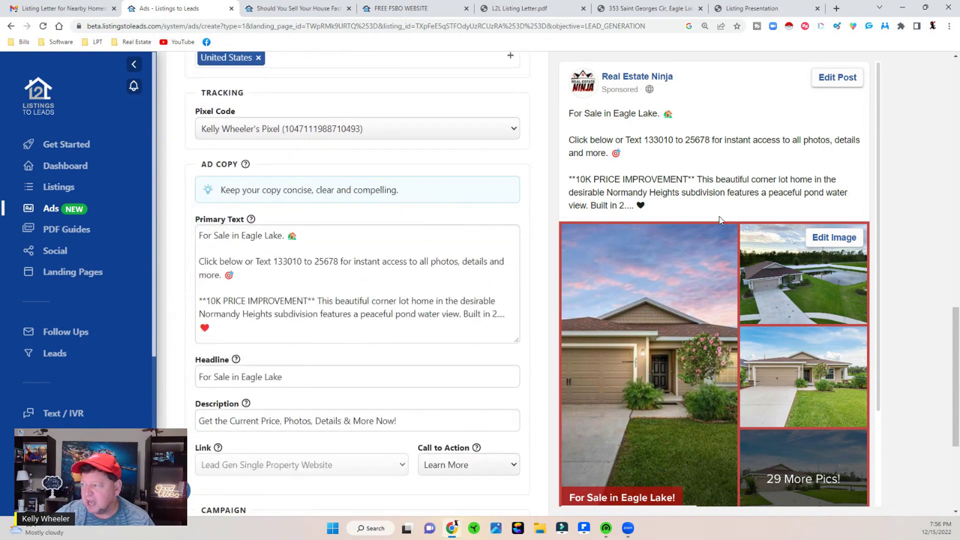
click(464, 314)
key(Delete)
key(Delete)
key(Delete)
key(Delete)
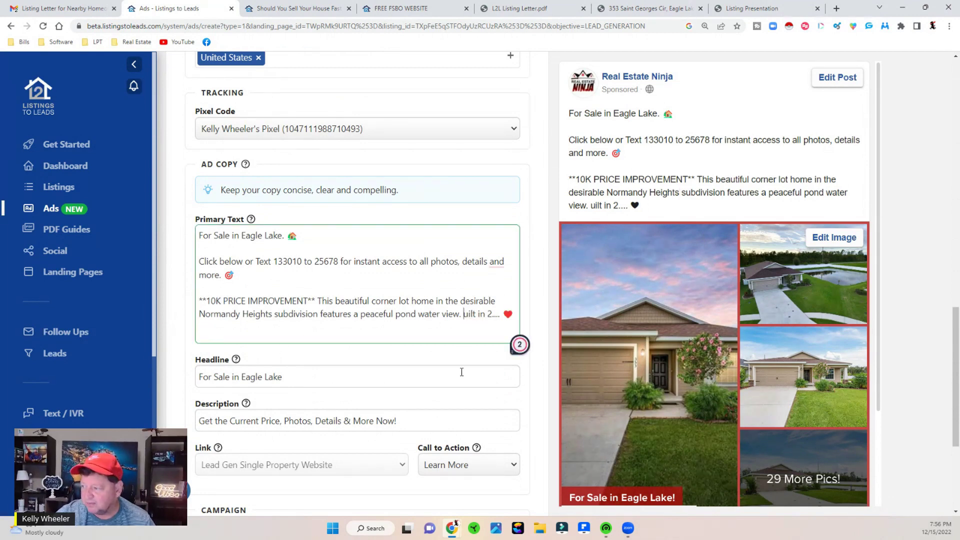
key(Delete)
key(Delete)
key(Delete)
key(Delete)
key(Delete)
key(Delete)
key(Delete)
key(Delete)
key(Delete)
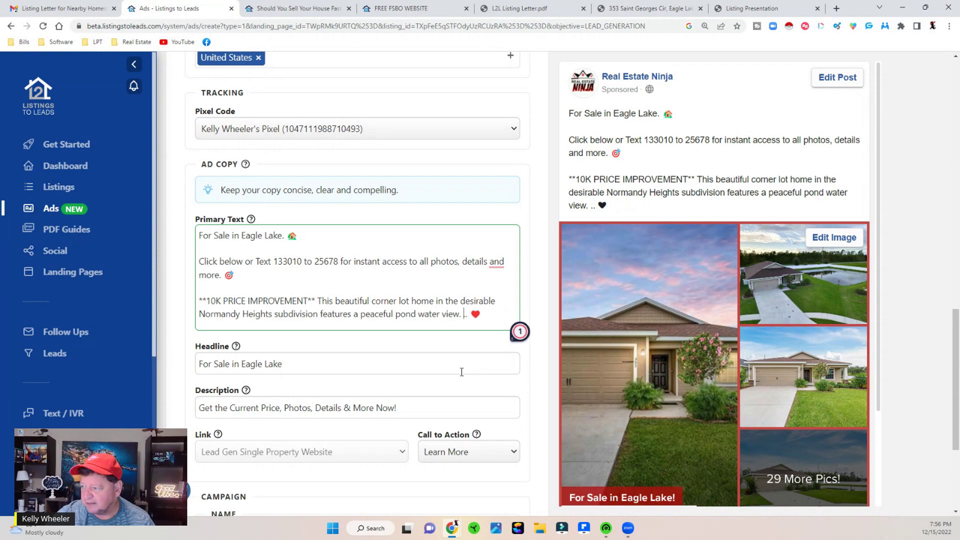
key(Delete)
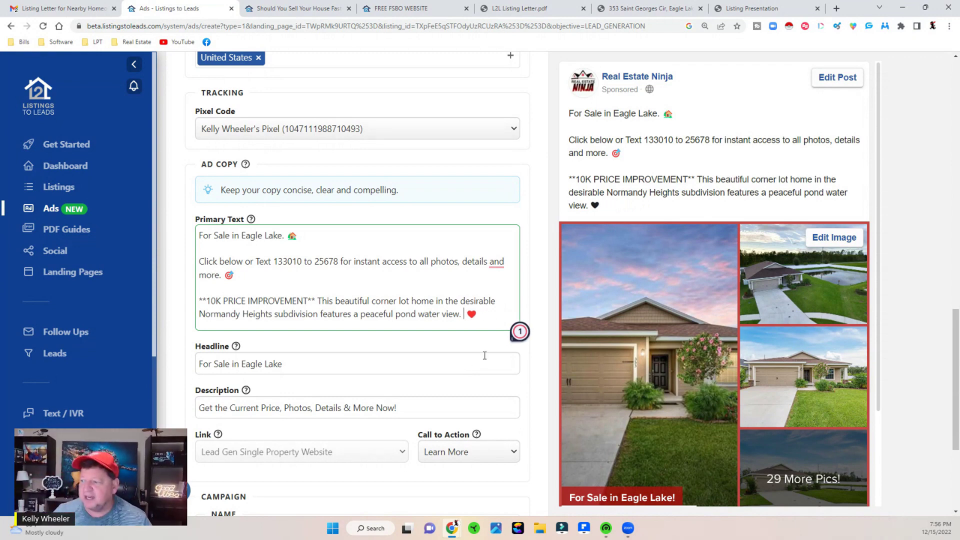
scroll(670, 352, down, 2)
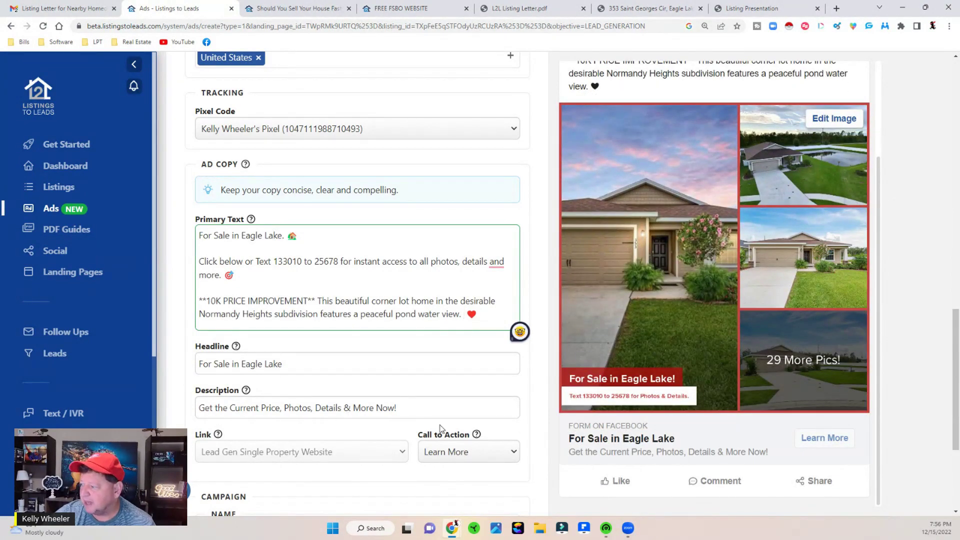
scroll(390, 407, down, 3)
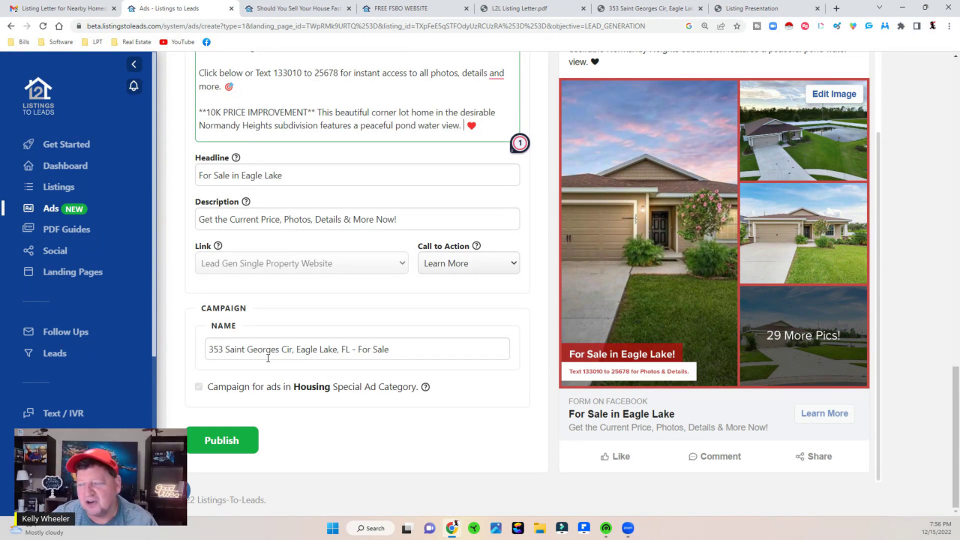
Open the PDF guides, filter them to seller guides, and look through the recommended and full collections
click(75, 229)
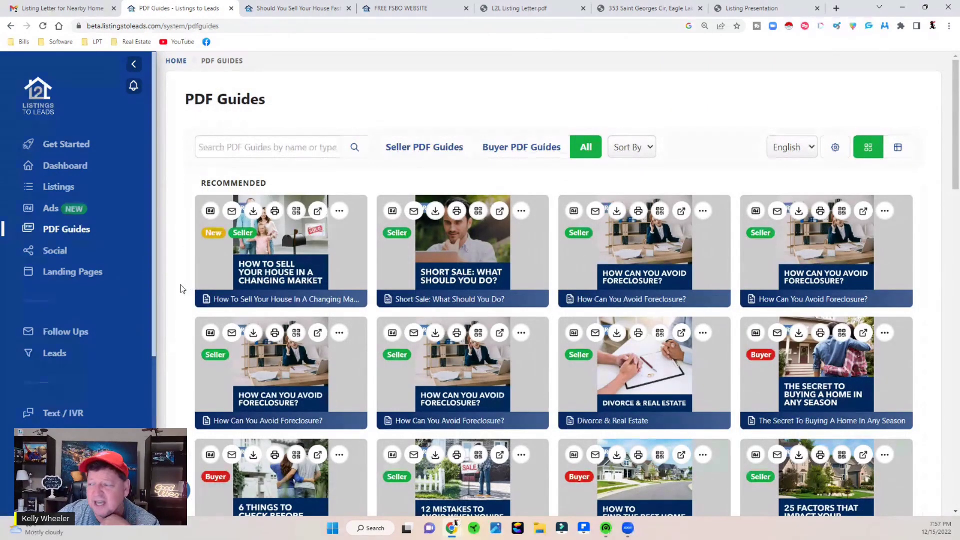
click(439, 154)
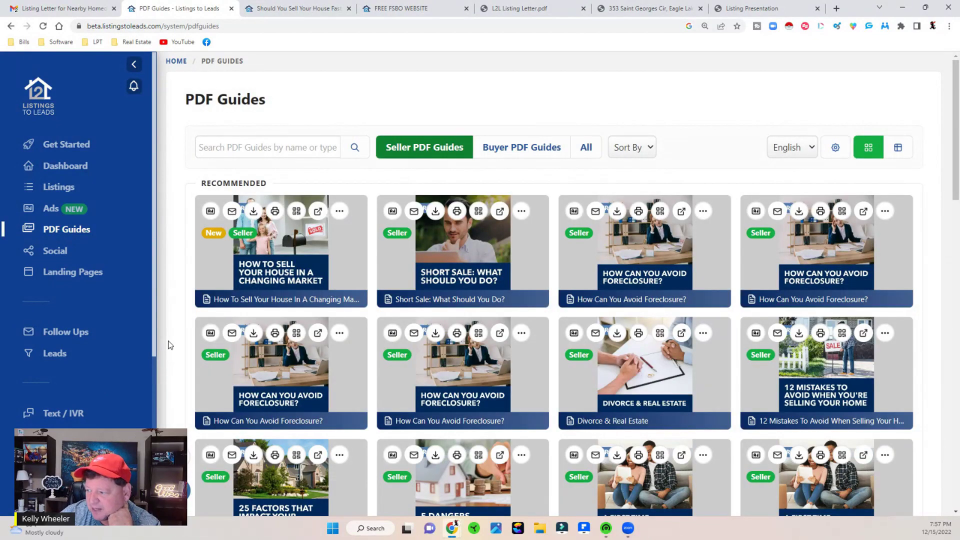
scroll(170, 345, down, 6)
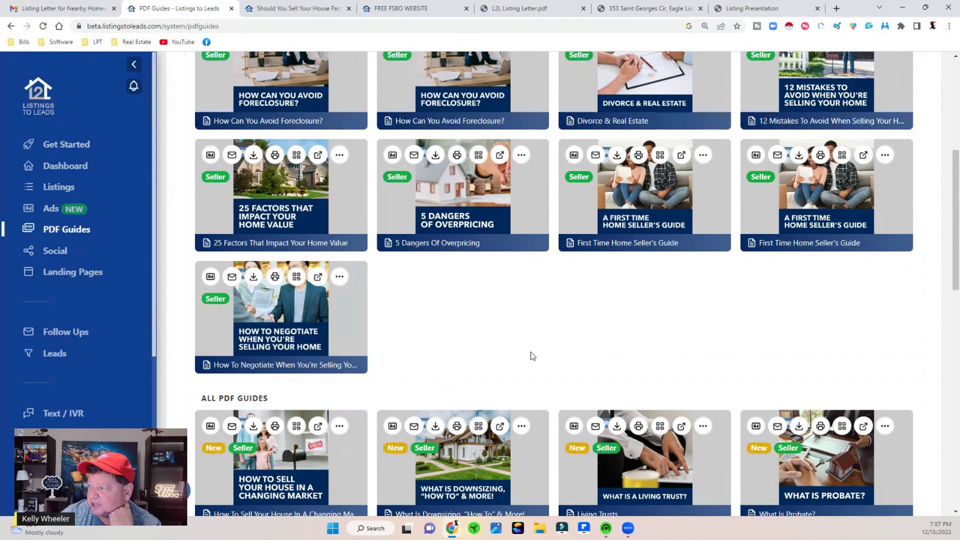
scroll(622, 298, up, 3)
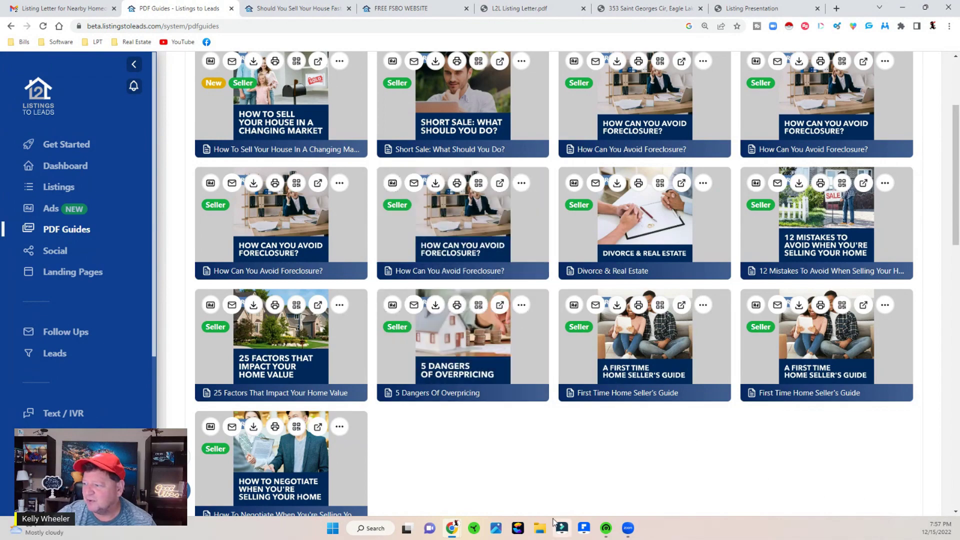
scroll(517, 476, down, 5)
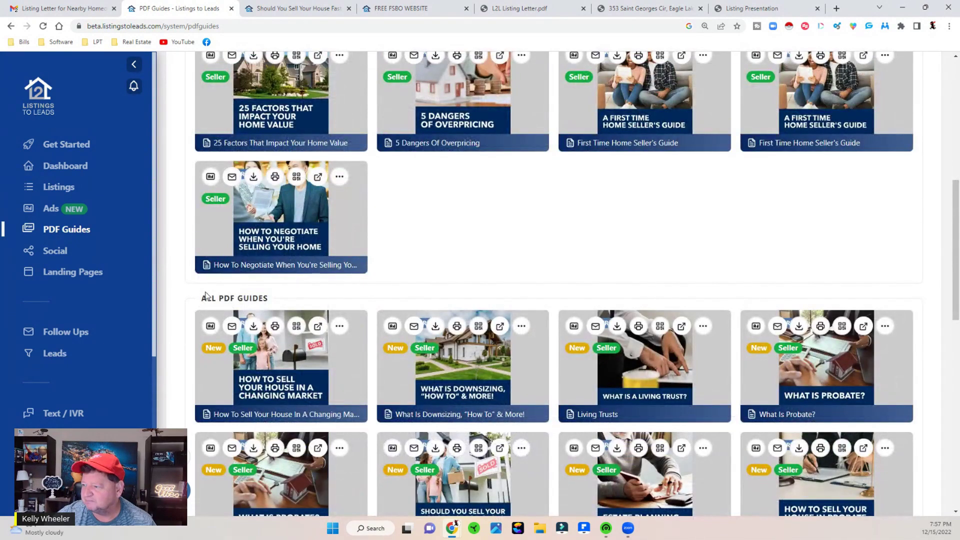
scroll(205, 295, down, 6)
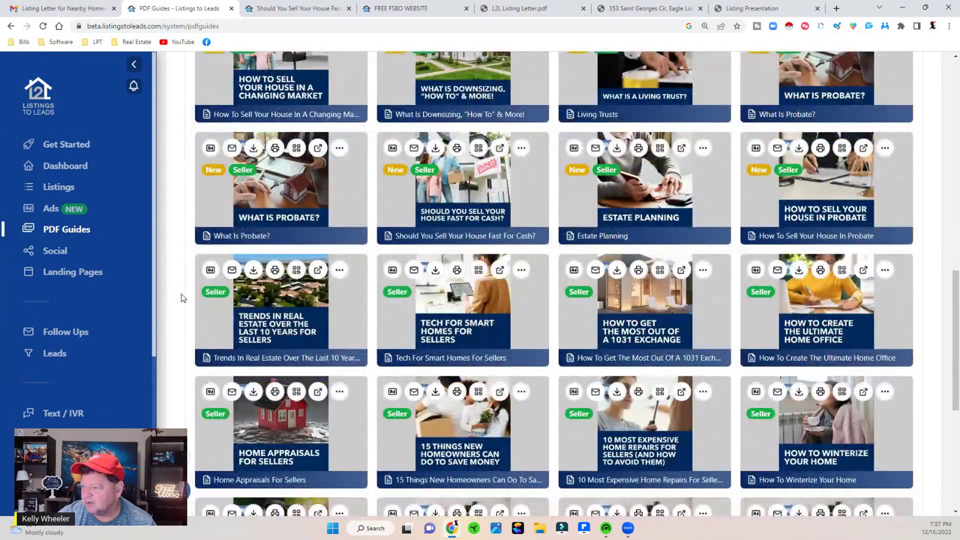
scroll(187, 300, down, 6)
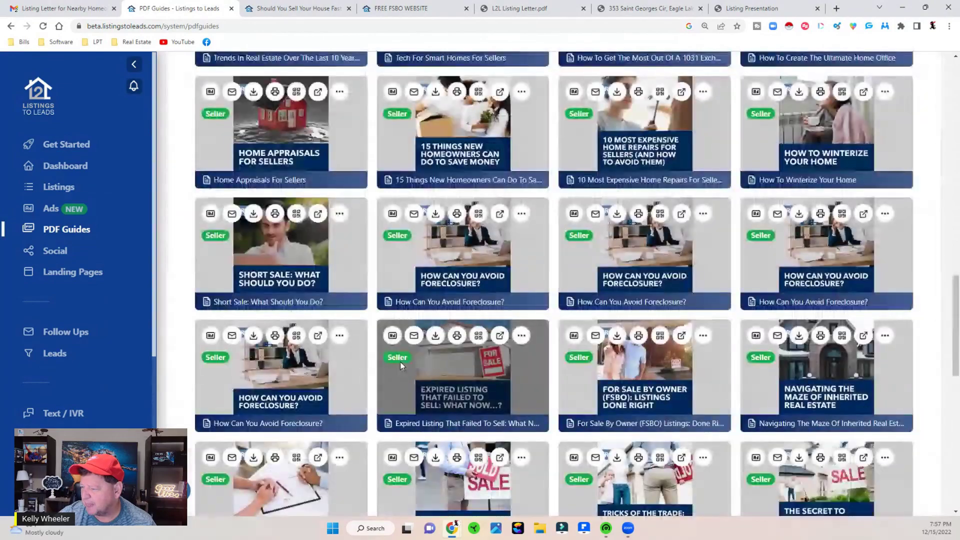
scroll(400, 361, down, 5)
scroll(215, 284, down, 1)
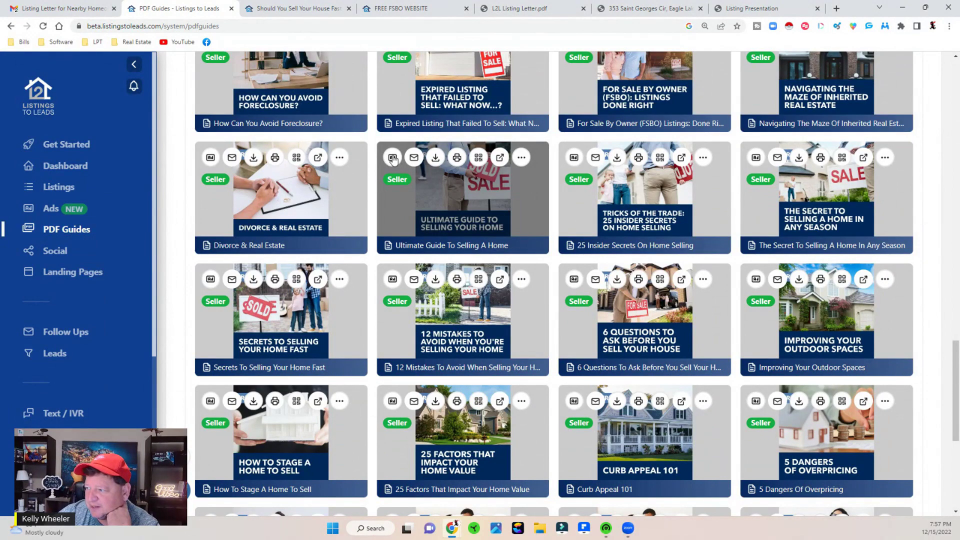
Create an email blast draft for the Ultimate Guide To Selling A Home and review its PDF attachment and sending options
click(414, 158)
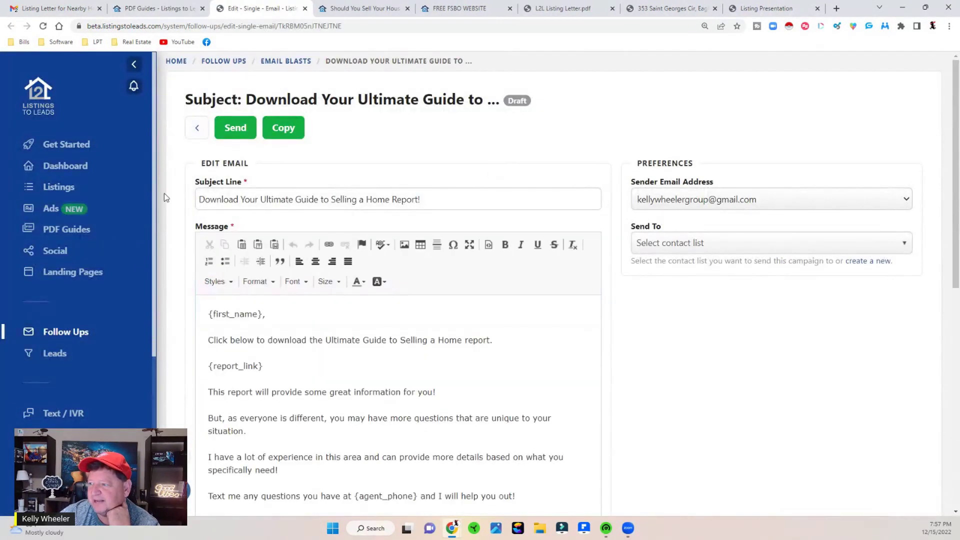
scroll(310, 285, down, 9)
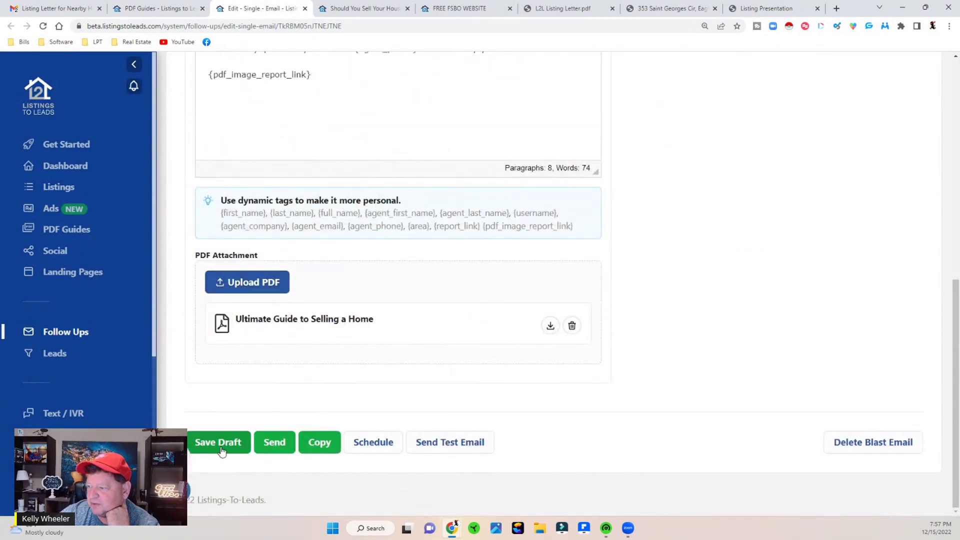
click(441, 443)
click(358, 350)
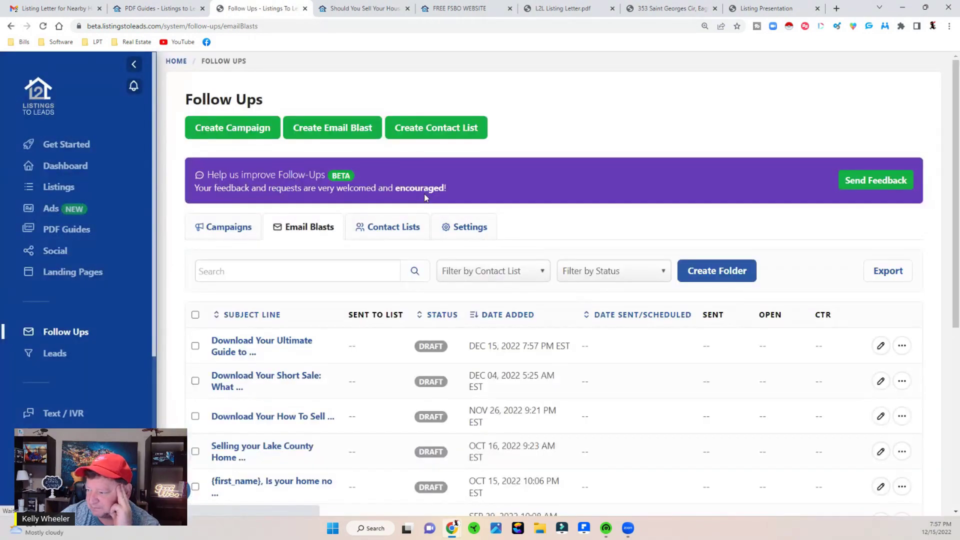
Return to the PDF guides and view the How To Sell Your House In Probate guide's lead capture page
click(70, 230)
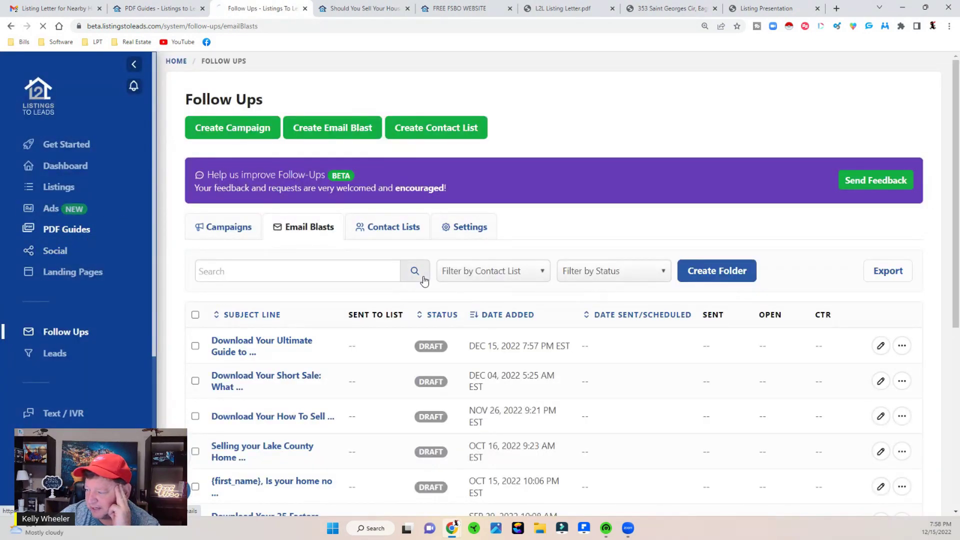
scroll(407, 279, down, 15)
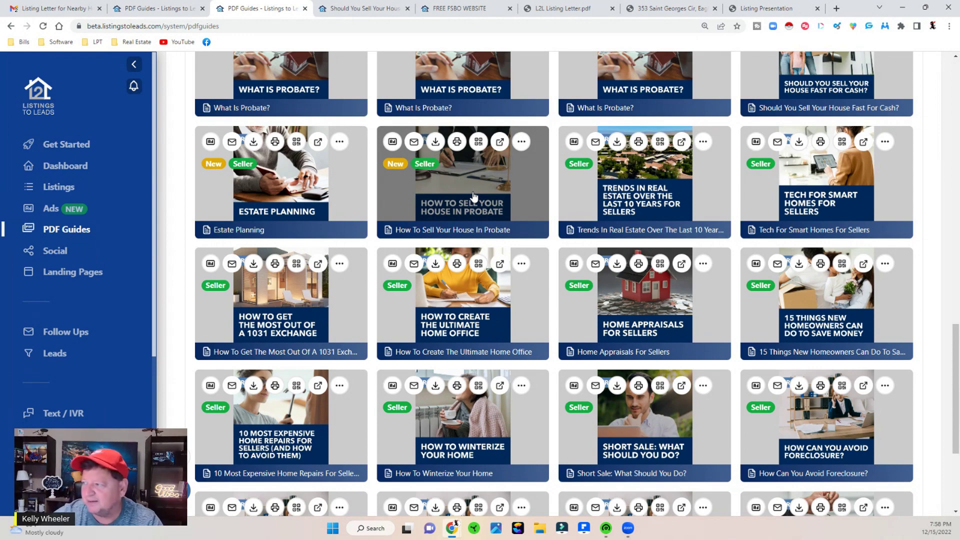
click(500, 143)
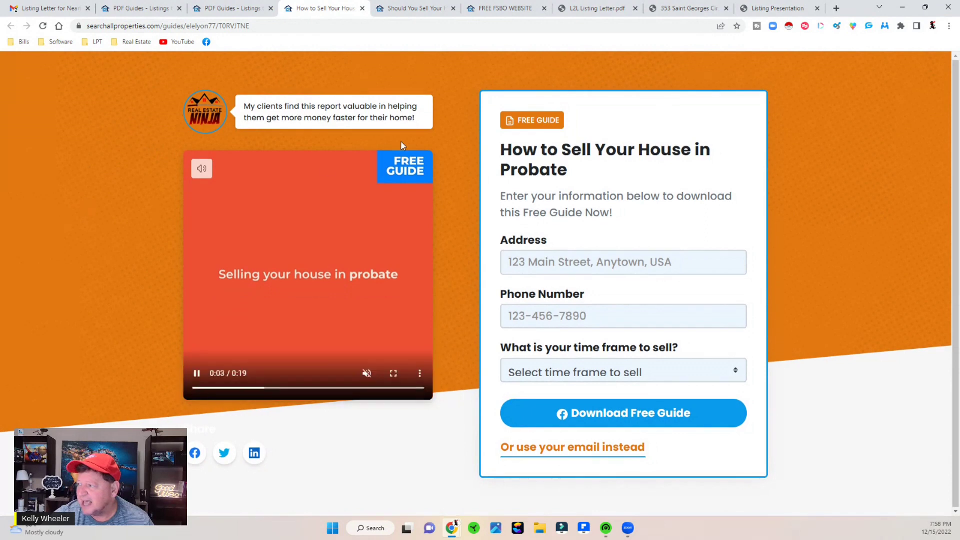
click(511, 262)
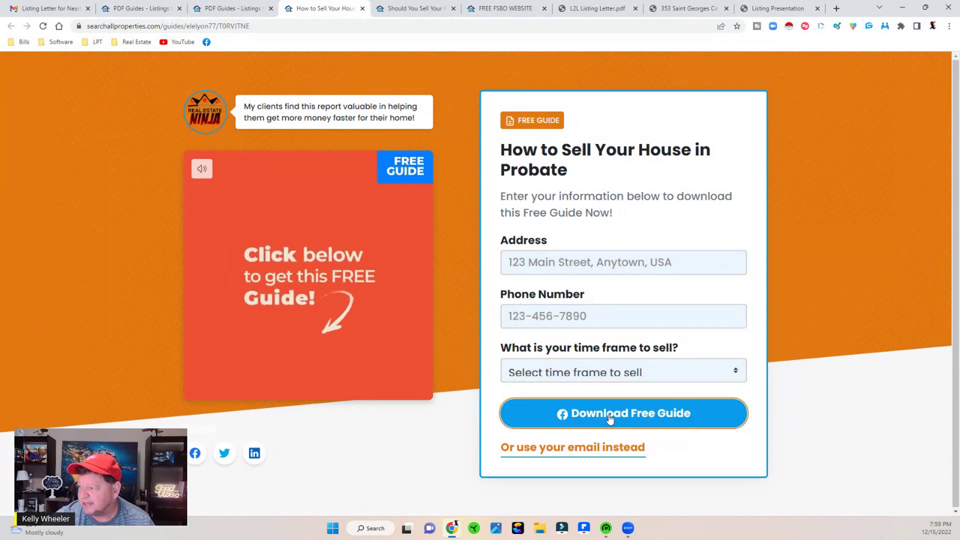
key(ctrl+Page_Up)
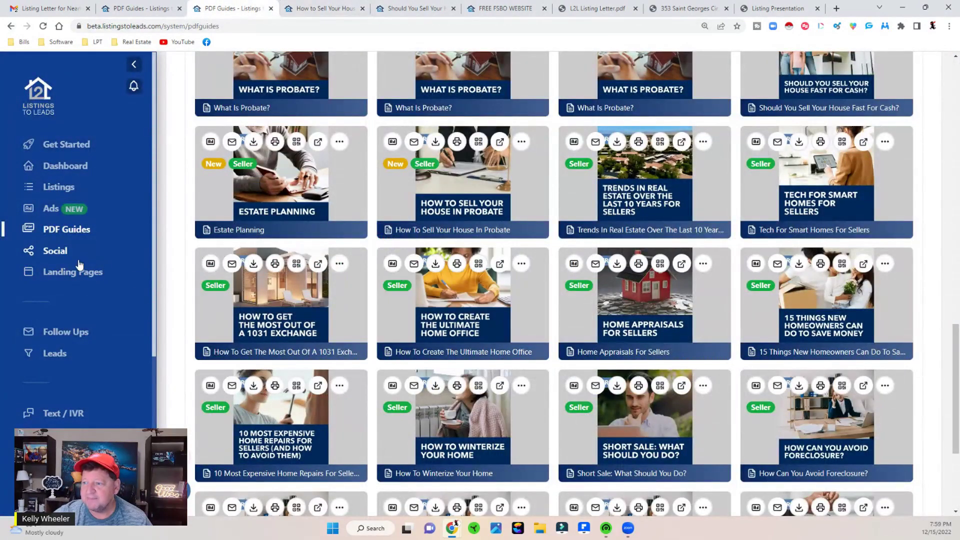
Open the social content area, read through the list of new content updates, and cancel the updates
click(52, 250)
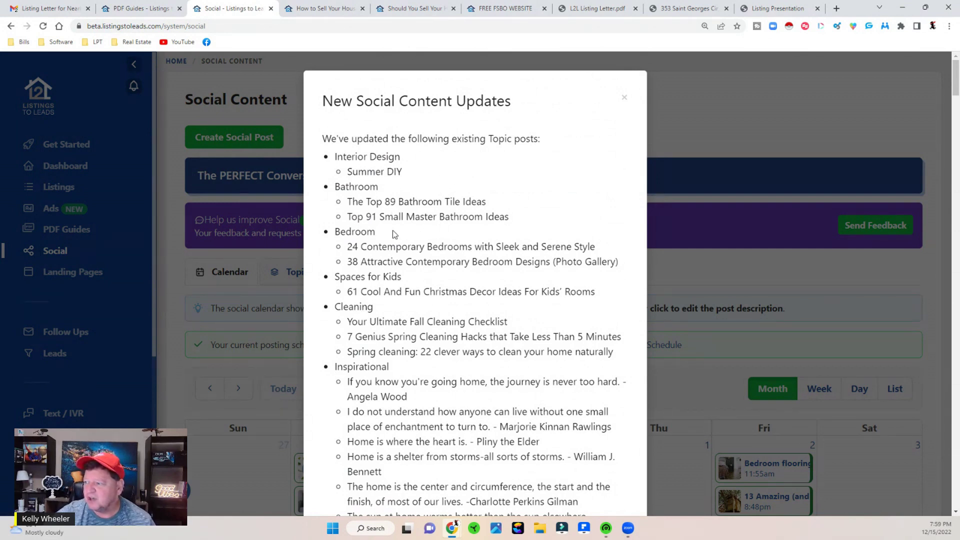
scroll(392, 231, down, 8)
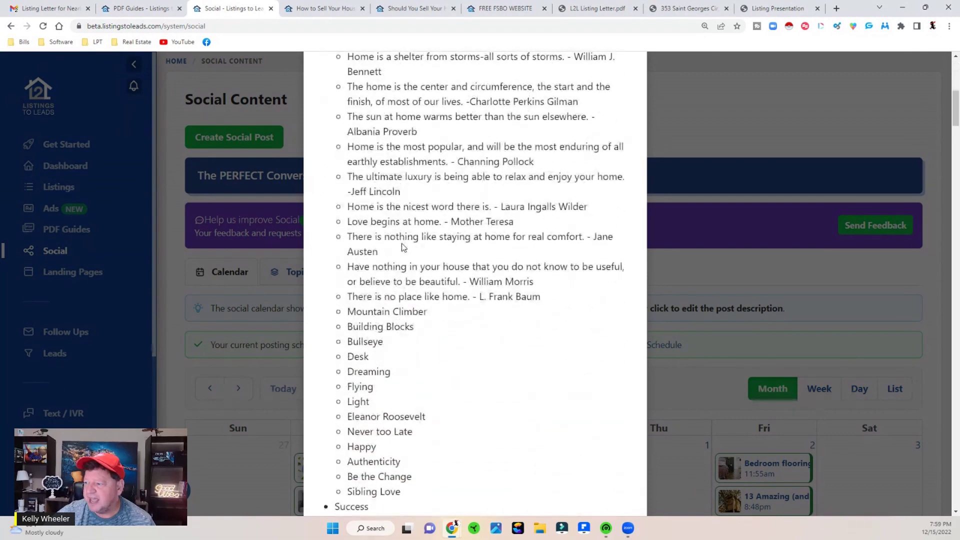
scroll(403, 248, down, 12)
scroll(422, 286, up, 20)
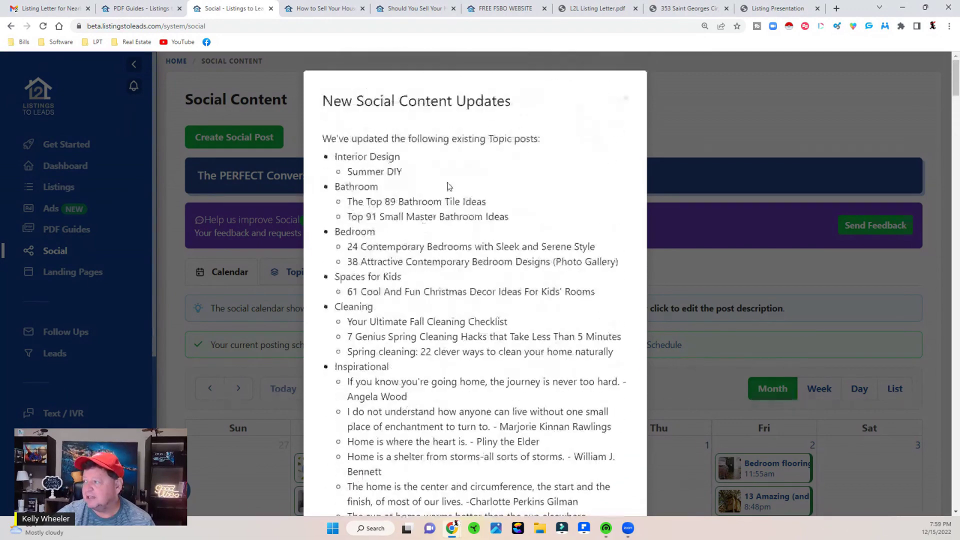
click(623, 100)
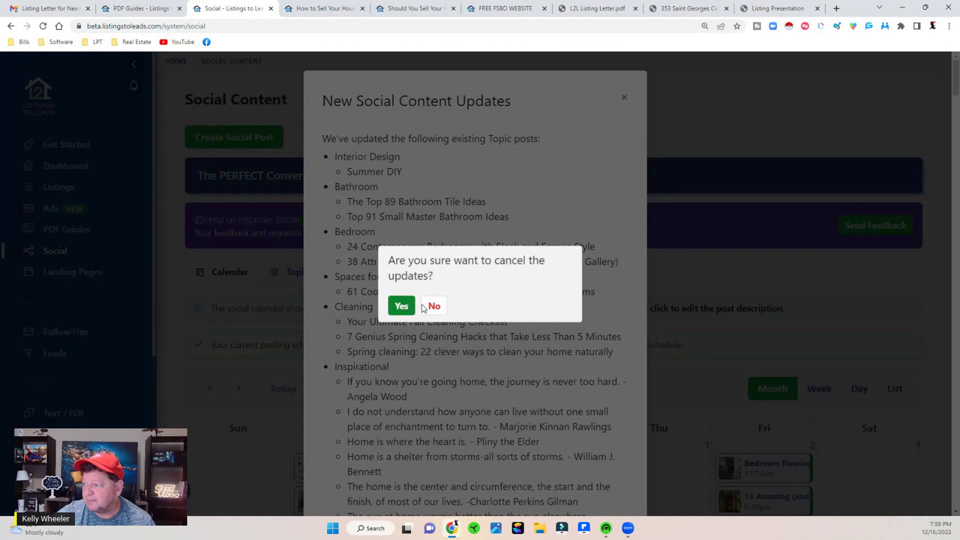
click(403, 306)
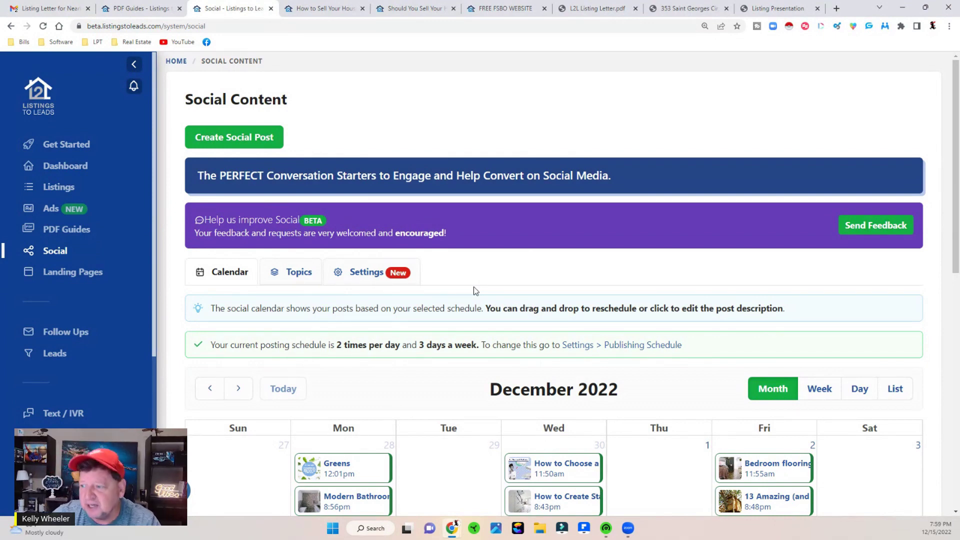
Examine the landing page types offered when creating a new landing page, and close the form without creating one
click(77, 274)
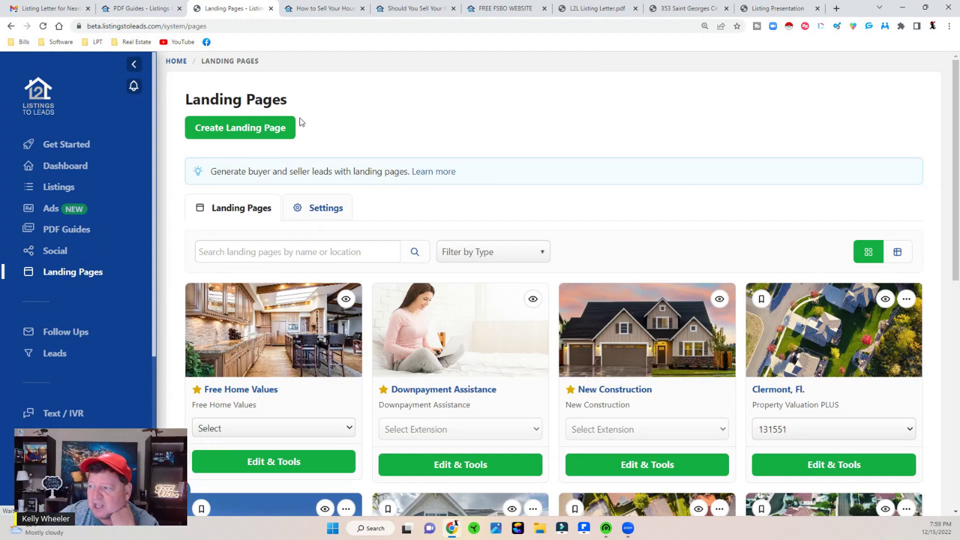
click(251, 127)
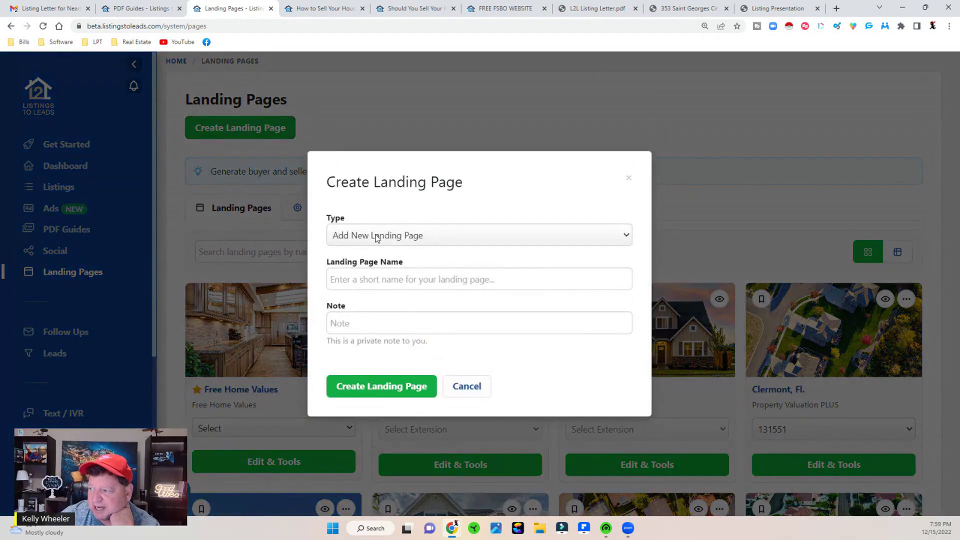
click(378, 237)
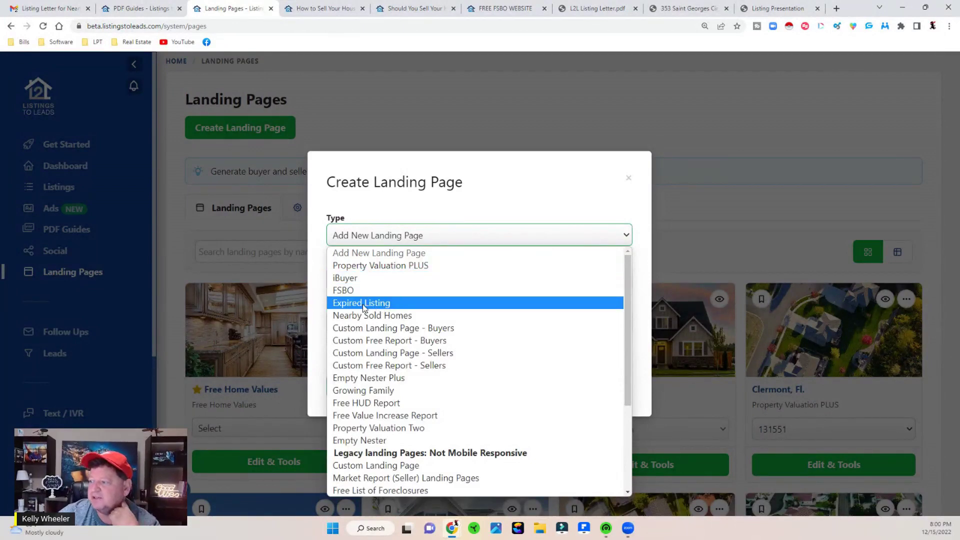
click(593, 156)
click(628, 178)
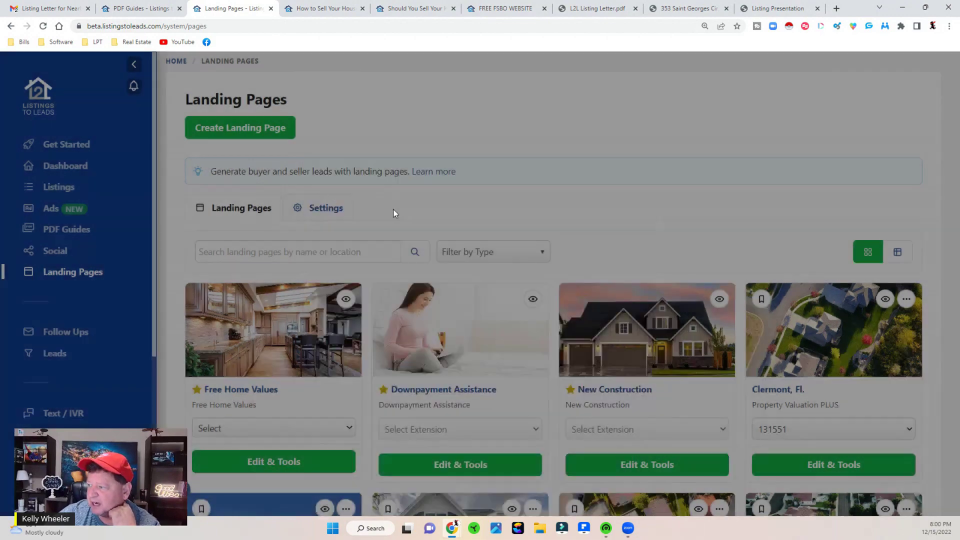
Open the Downpayment Assistance landing page for editing and view its live version
scroll(393, 209, down, 4)
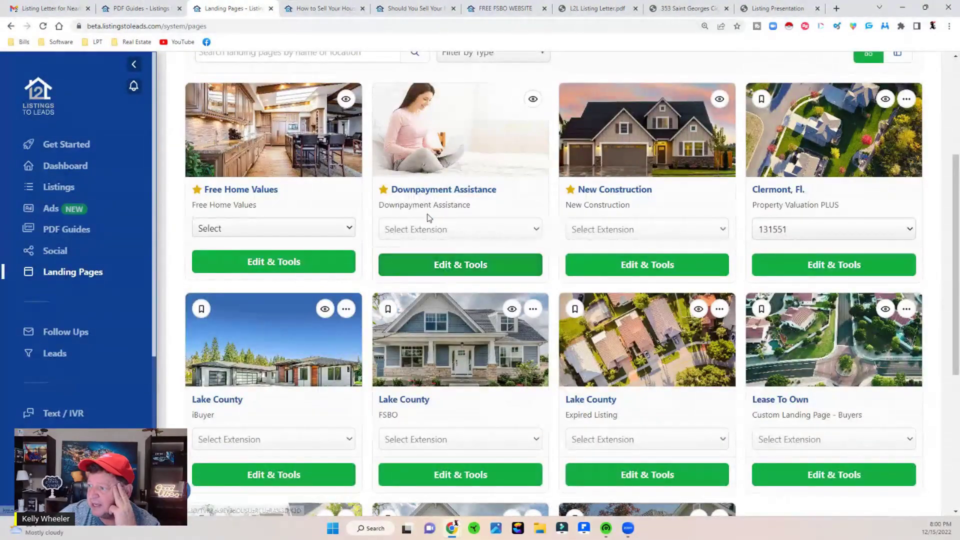
click(407, 190)
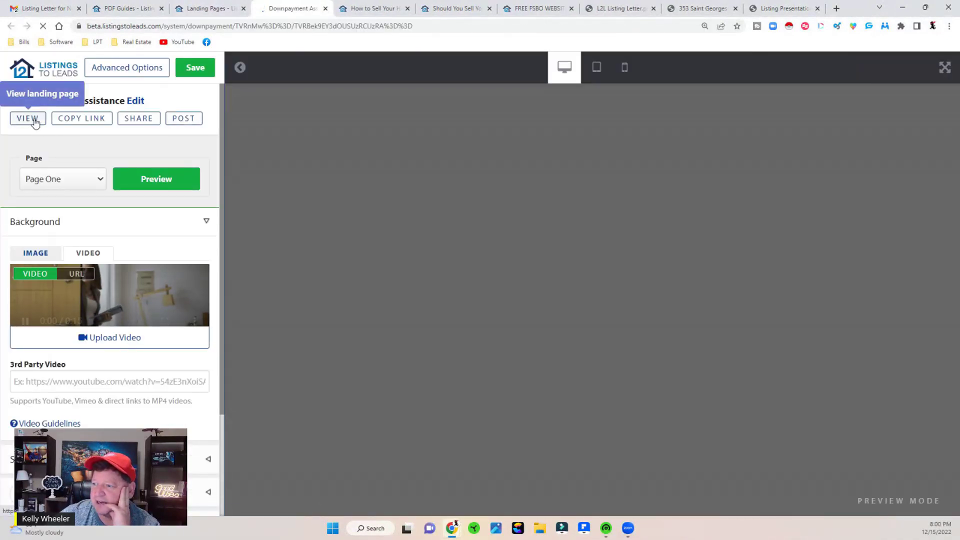
click(31, 118)
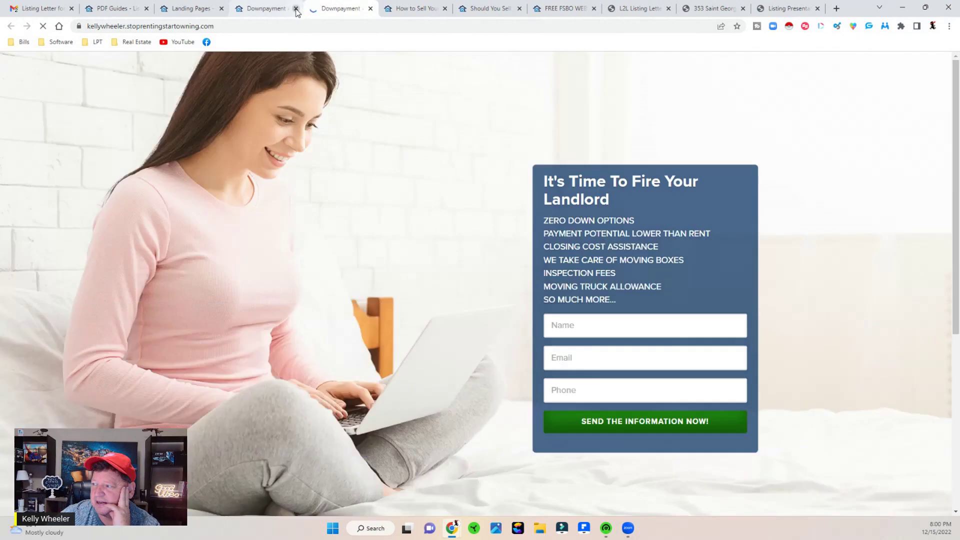
Look over the live Downpayment Assistance page down to its footer, close it, and return to the landing pages list
scroll(246, 278, down, 7)
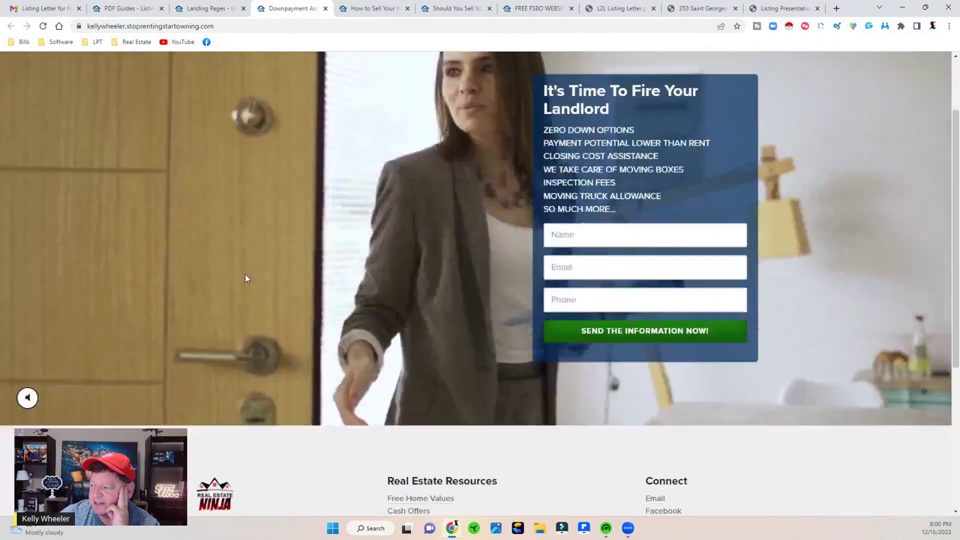
scroll(245, 278, up, 7)
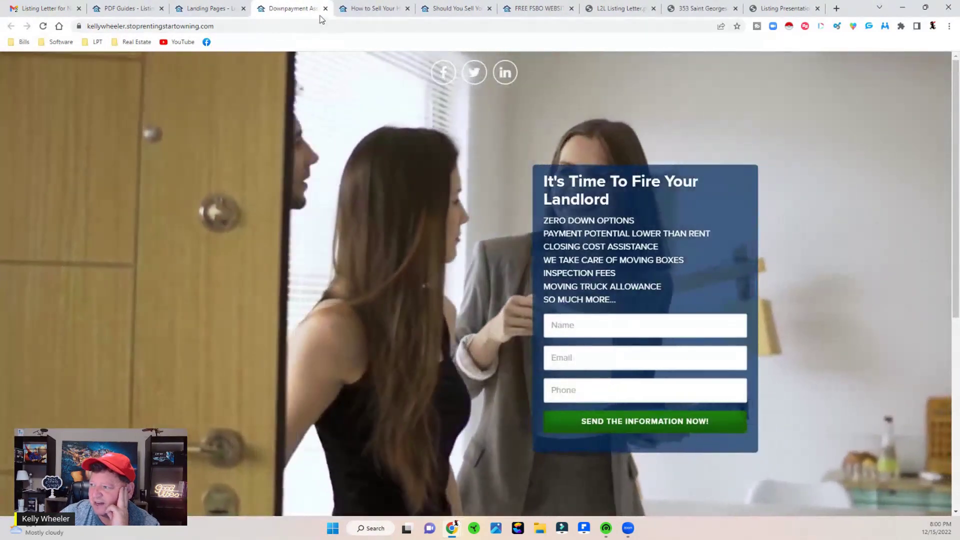
click(325, 9)
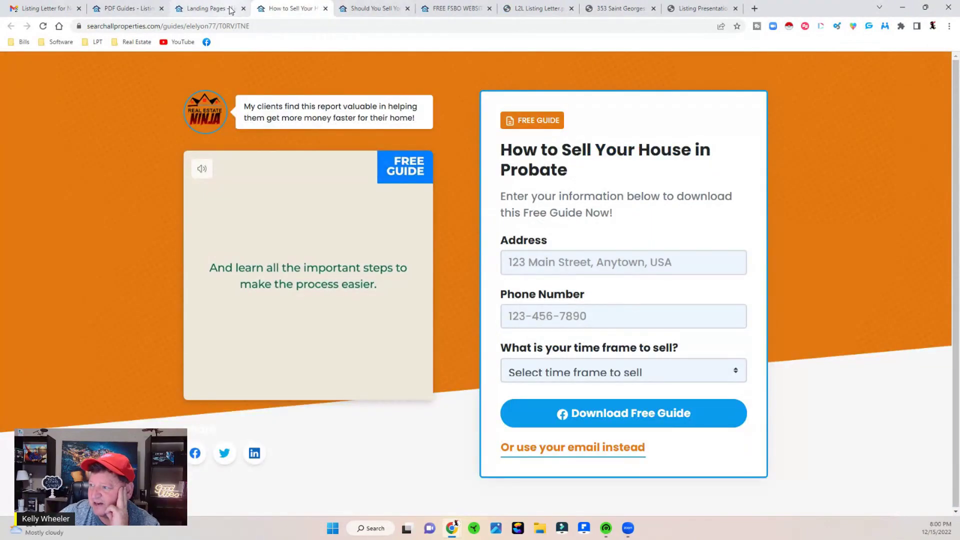
click(210, 9)
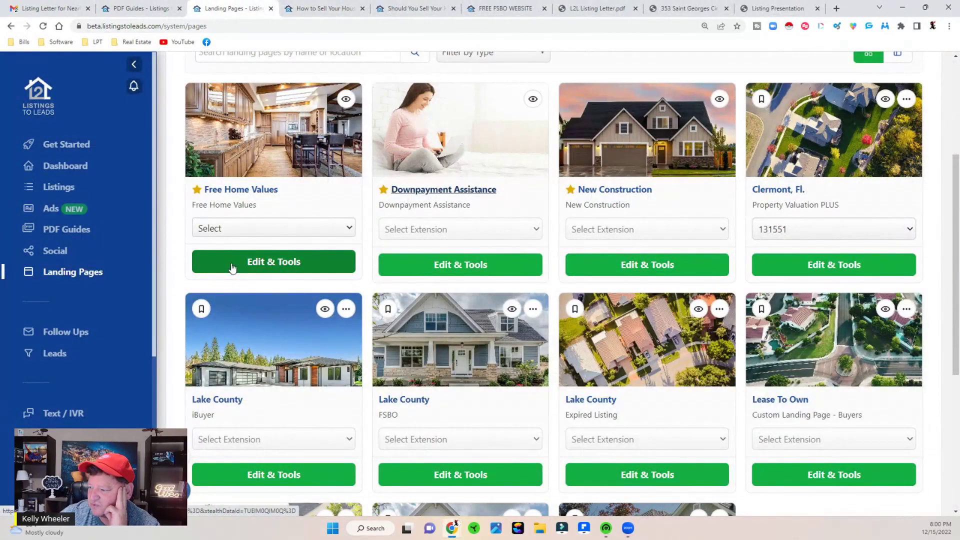
View the live version of the Lake County iBuyer landing page and close it
scroll(231, 265, down, 1)
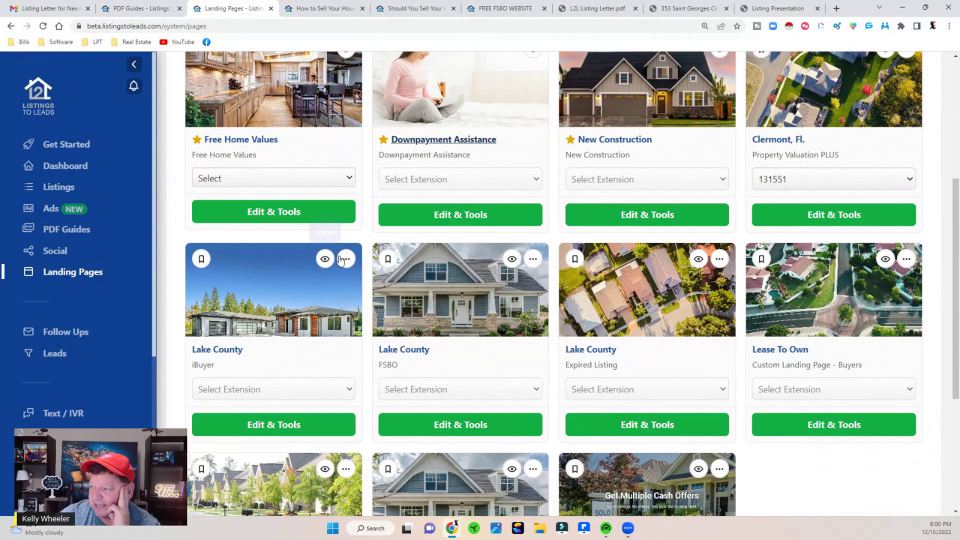
click(325, 258)
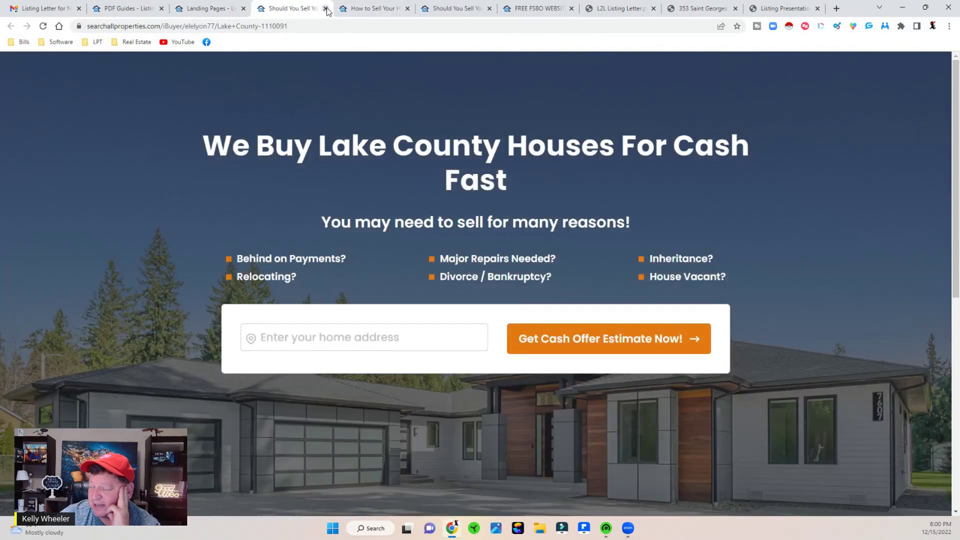
click(326, 9)
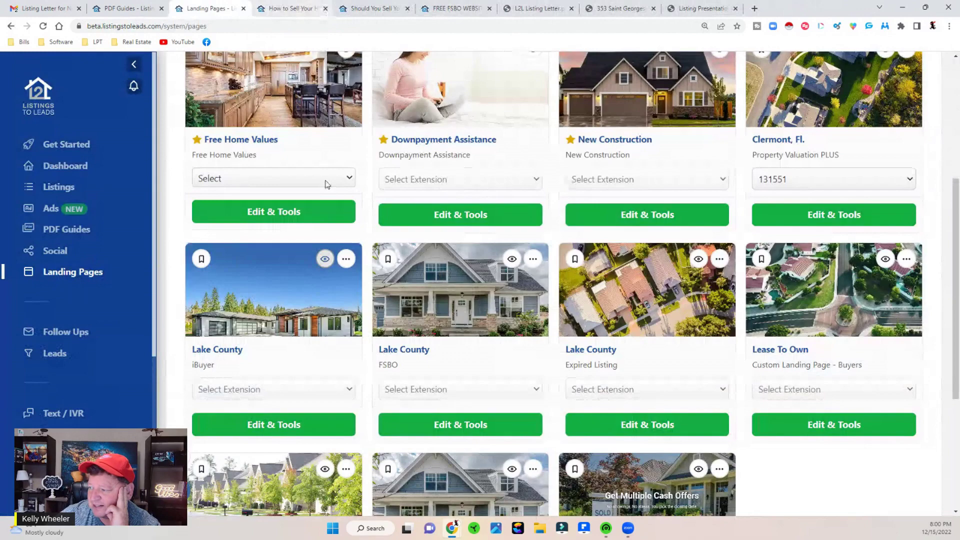
View the live Lake County FSBO page, select tools including Facebook/Instagram Ads, Social Media Marketing and Custom eFlyers, continue to the contact form, and close the page
click(512, 259)
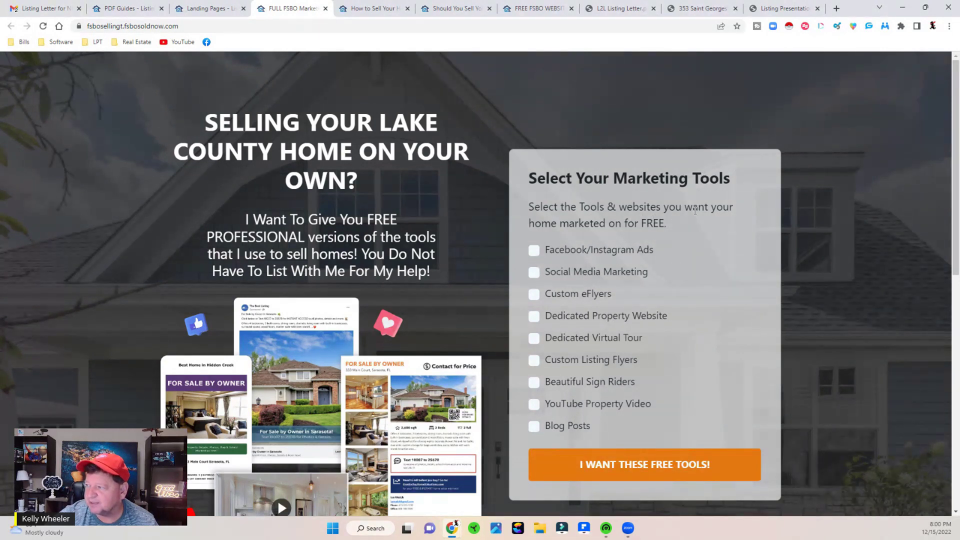
click(534, 251)
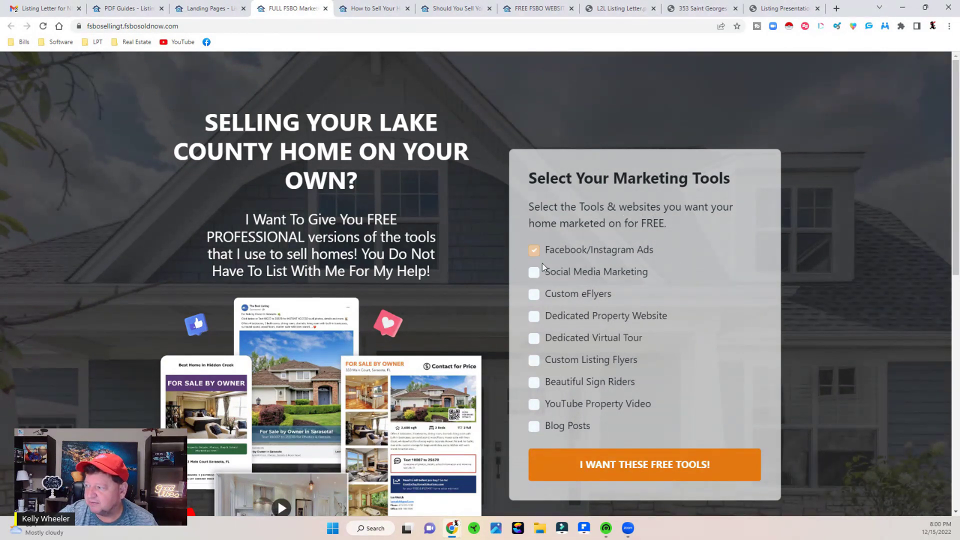
click(534, 272)
click(534, 294)
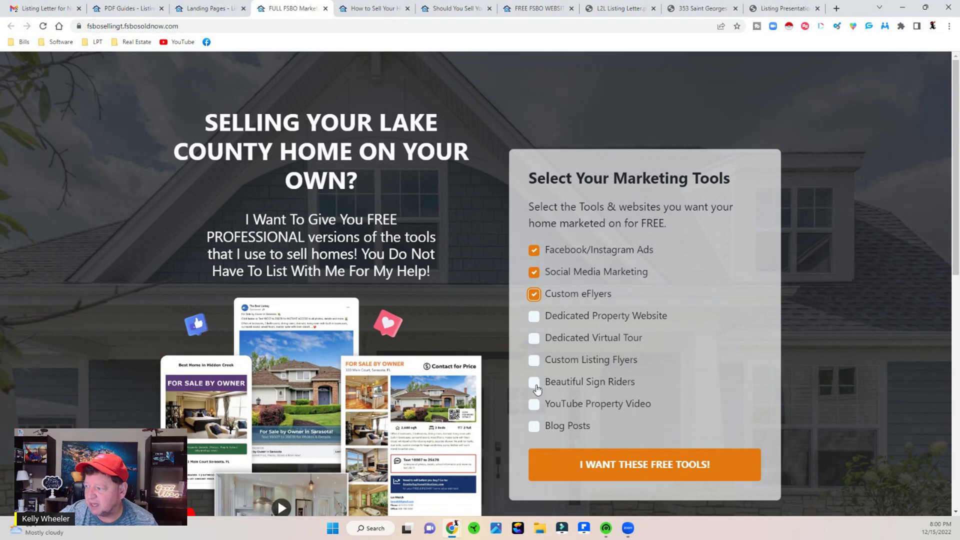
click(534, 381)
double_click(534, 404)
click(625, 464)
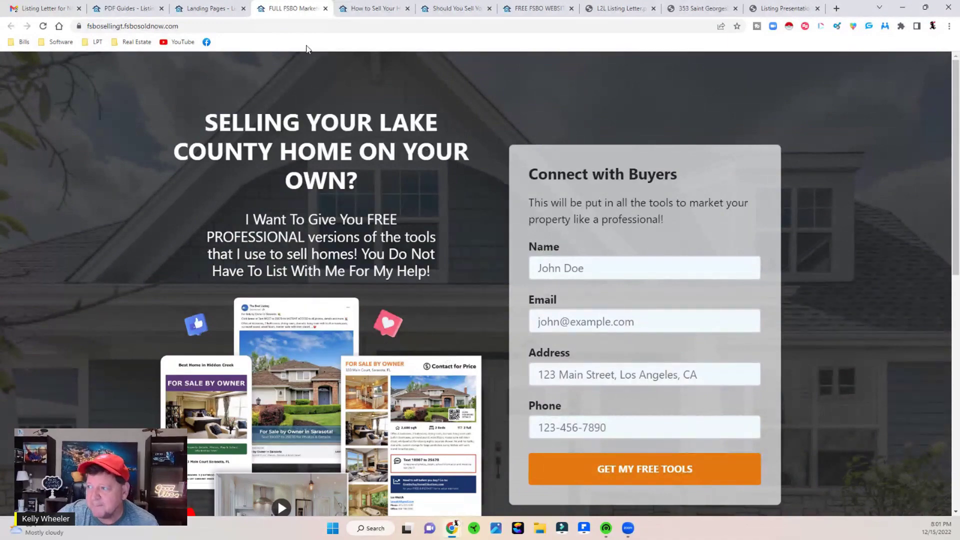
click(326, 9)
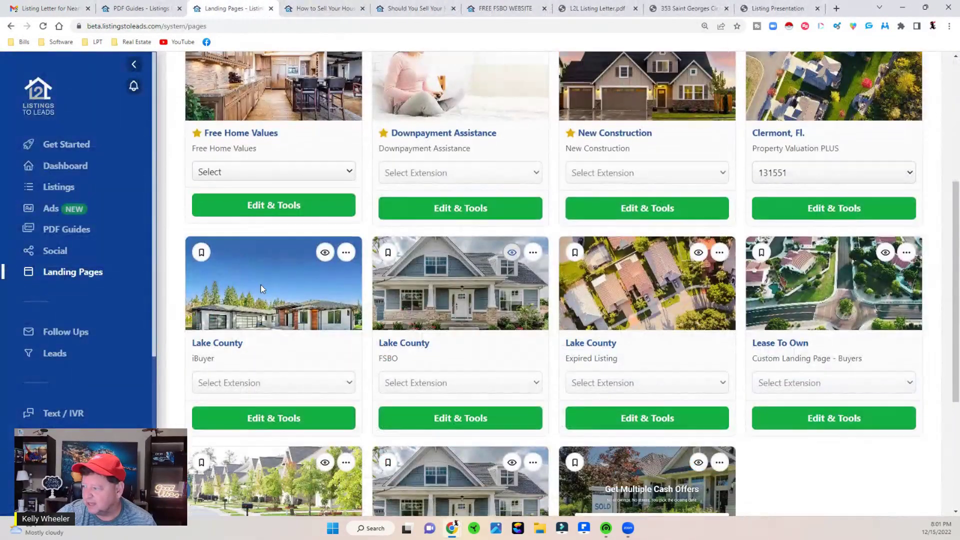
Open the live version of the Lake County Expired Listing landing page
scroll(617, 248, down, 2)
click(699, 159)
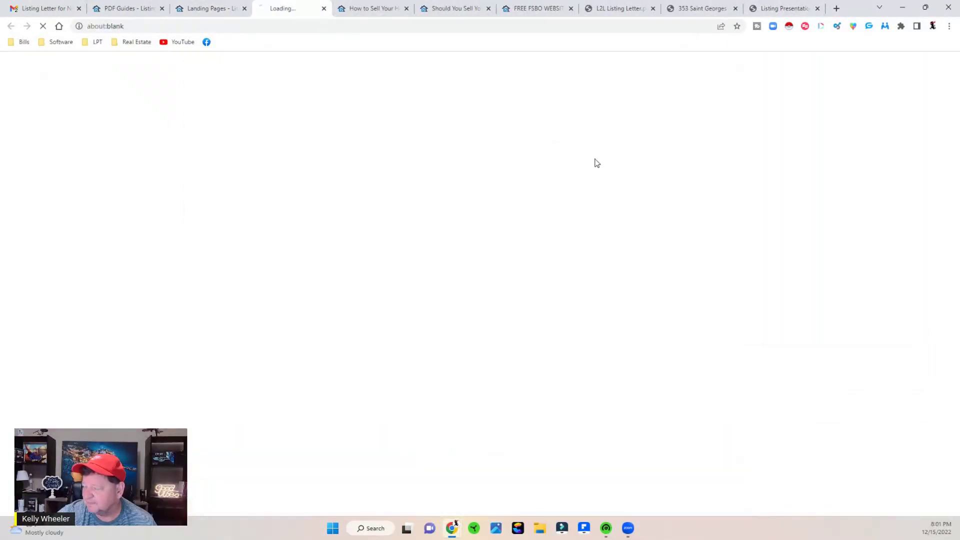